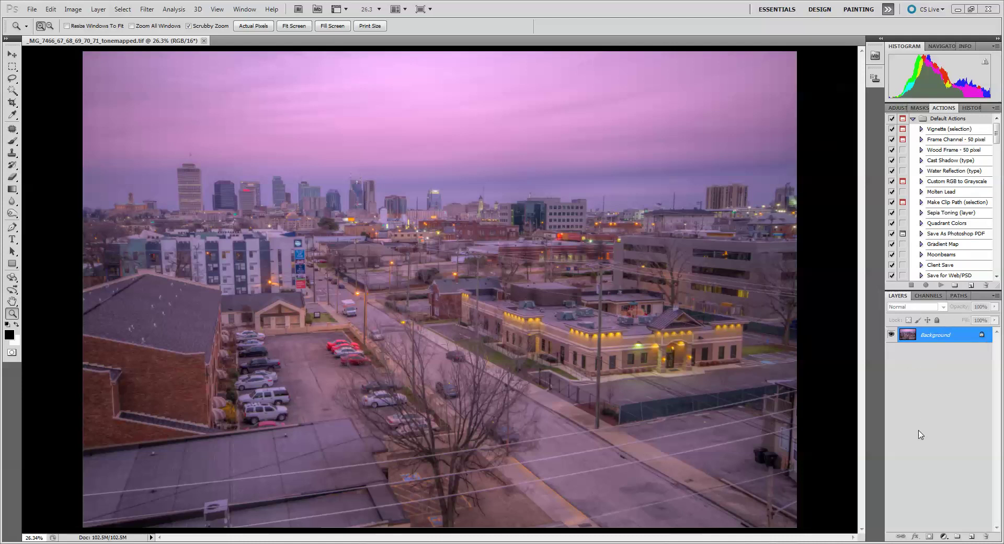
Add a Curves adjustment layer, darken the shadows with a point at input 60, output 40, and set the white point to input 242
left_click(944, 537)
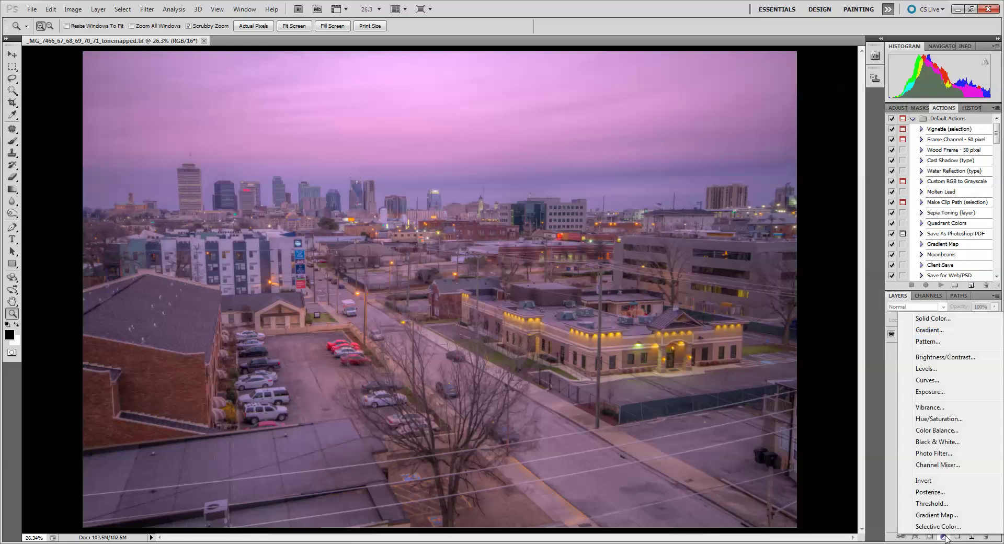
left_click(936, 386)
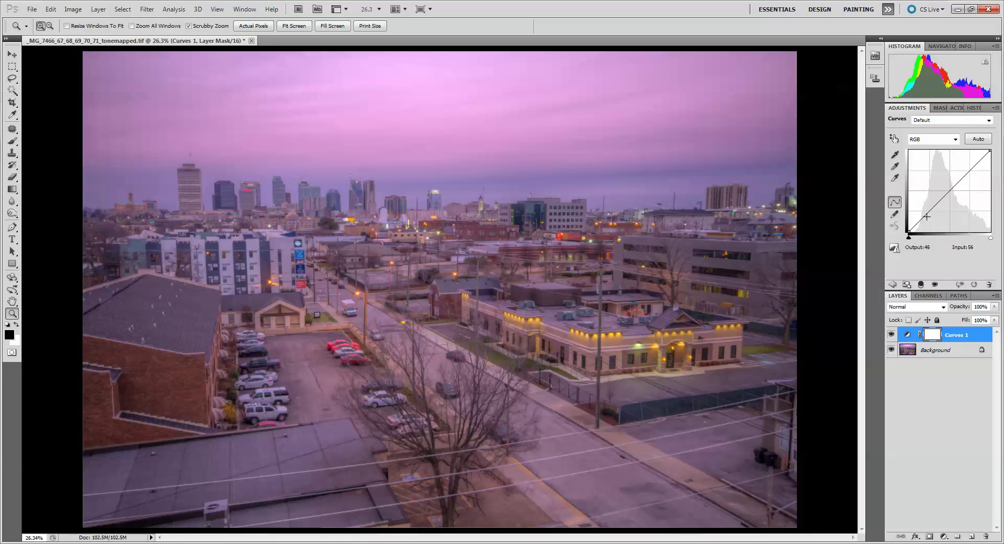
left_click_drag(925, 215, 928, 217)
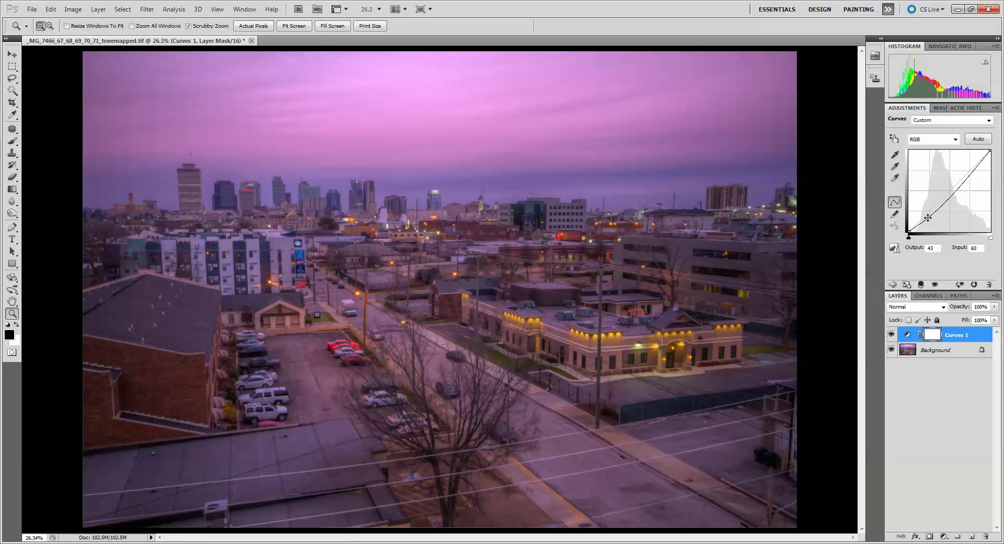
left_click_drag(927, 218, 927, 219)
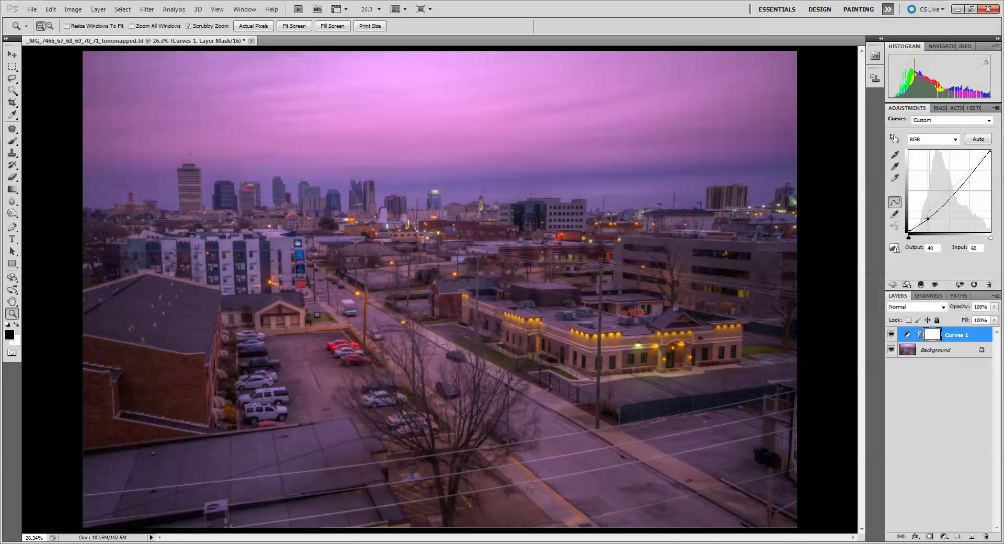
left_click_drag(994, 238, 987, 238)
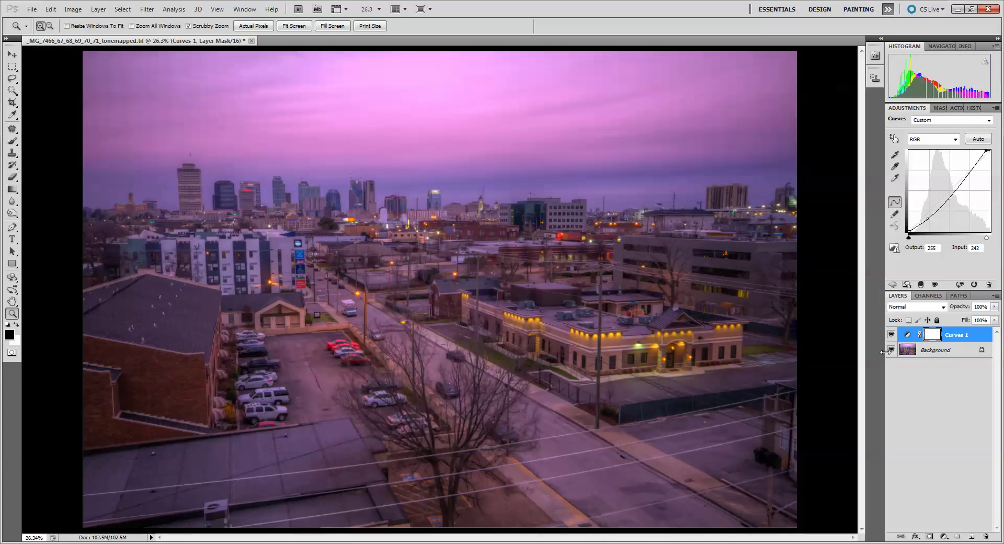
Compare the photo with and without the first Curves layer, and reduce that layer's opacity to 77%
left_click(892, 335)
left_click(892, 336)
left_click(892, 338)
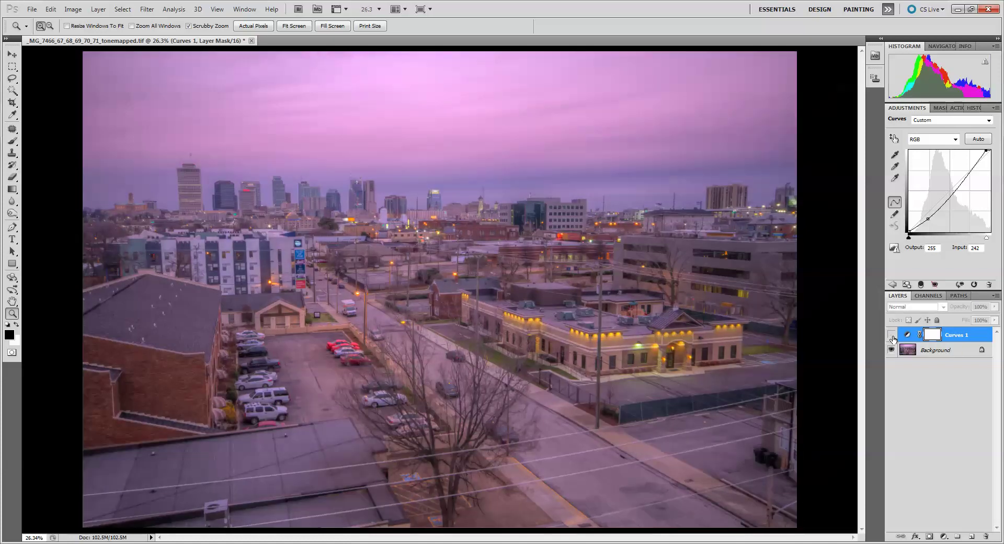
left_click(893, 337)
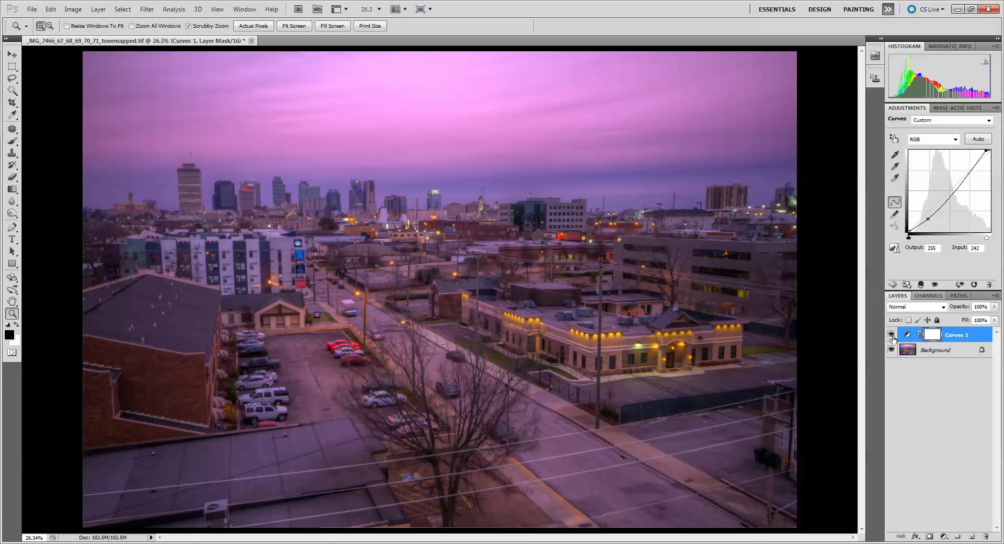
left_click(994, 308)
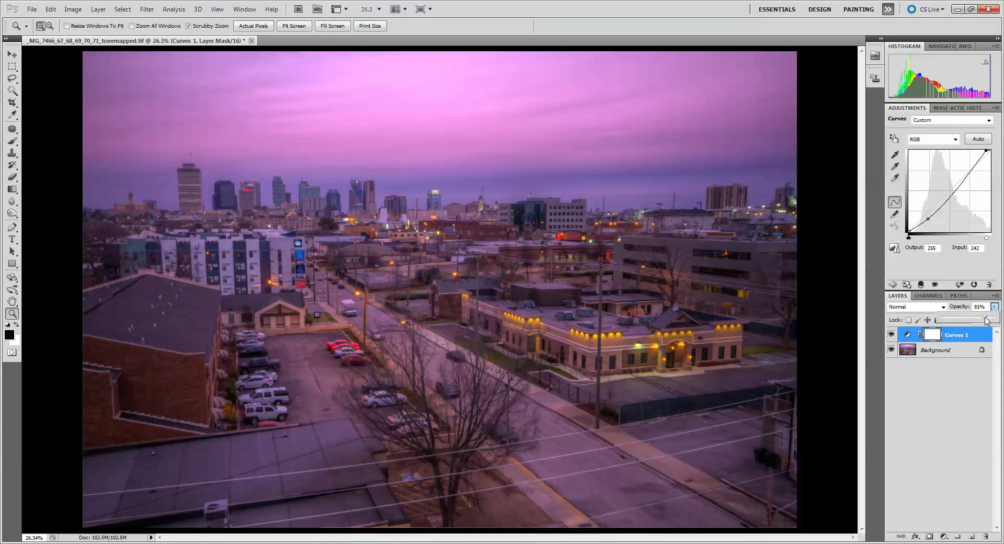
left_click_drag(986, 320, 985, 320)
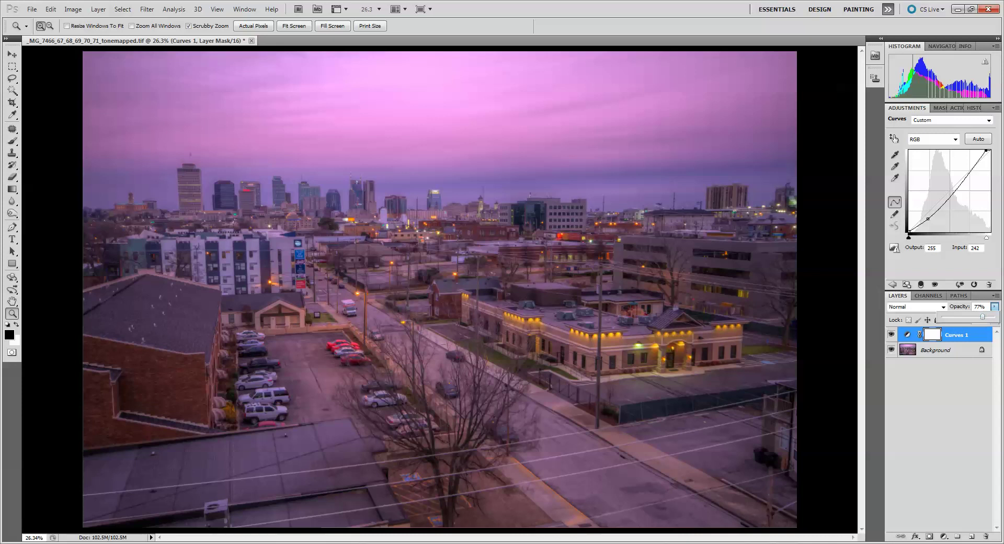
Add a second Curves adjustment layer and invert its layer mask to black
left_click(944, 538)
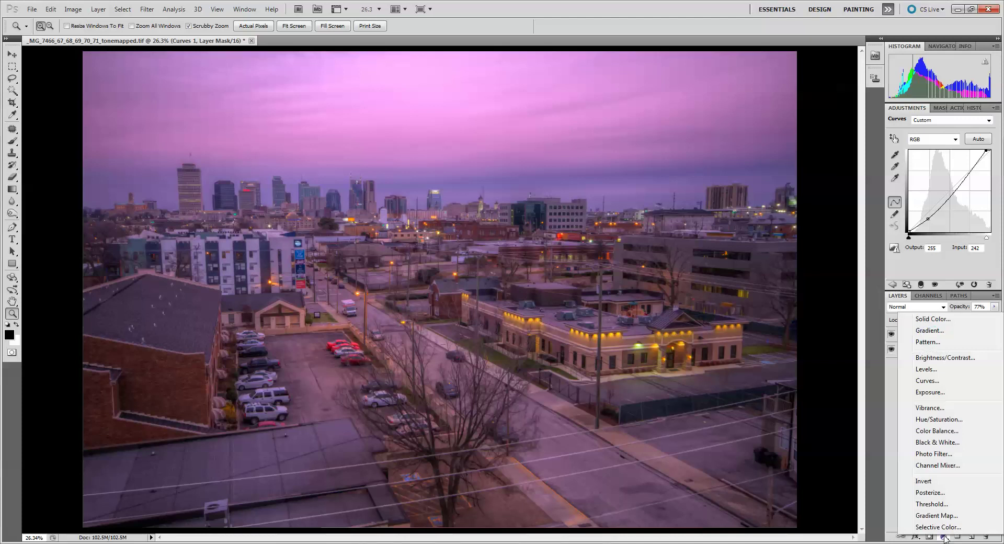
left_click(936, 382)
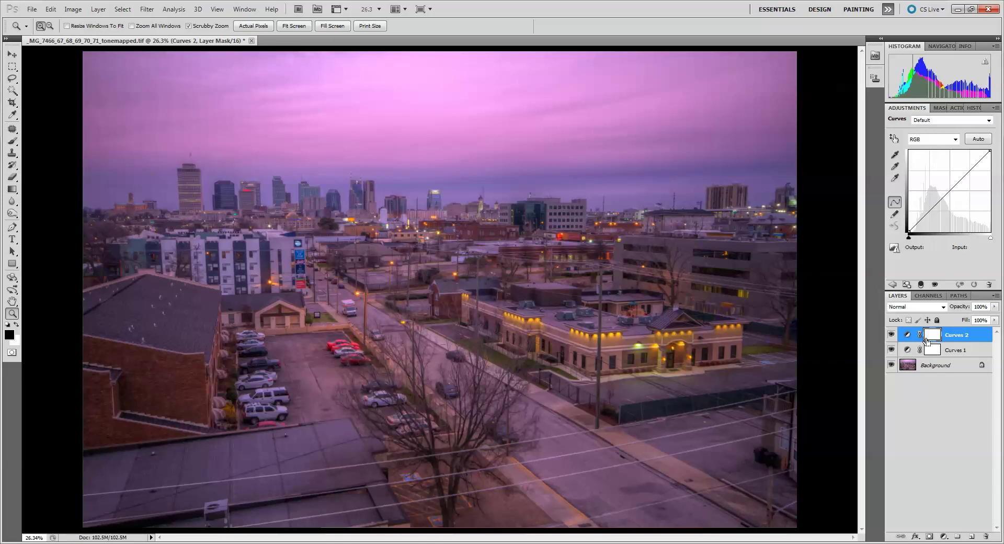
key("ctrl+i")
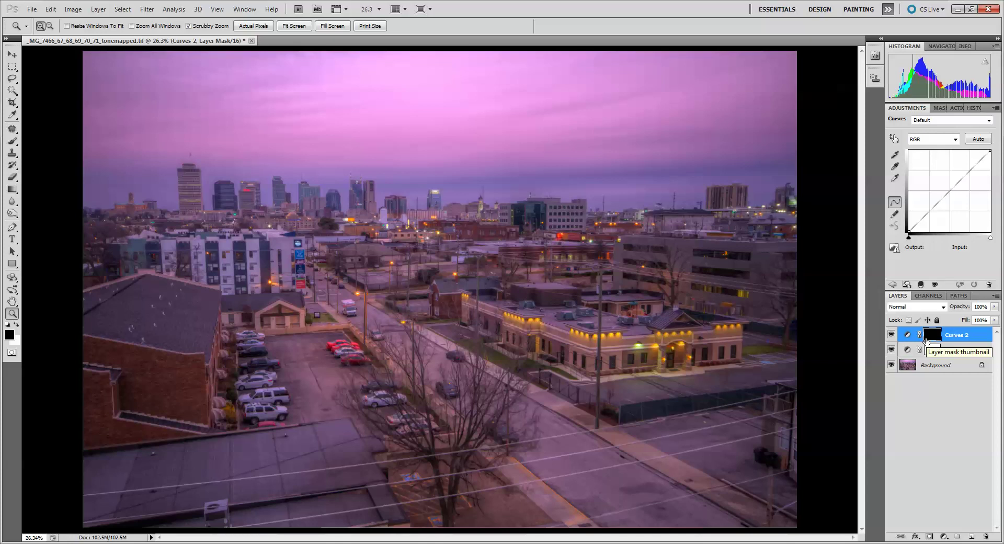
Show the Curves 2 mask as a red overlay and brush white along the street from the far end toward the foreground
left_click(12, 141)
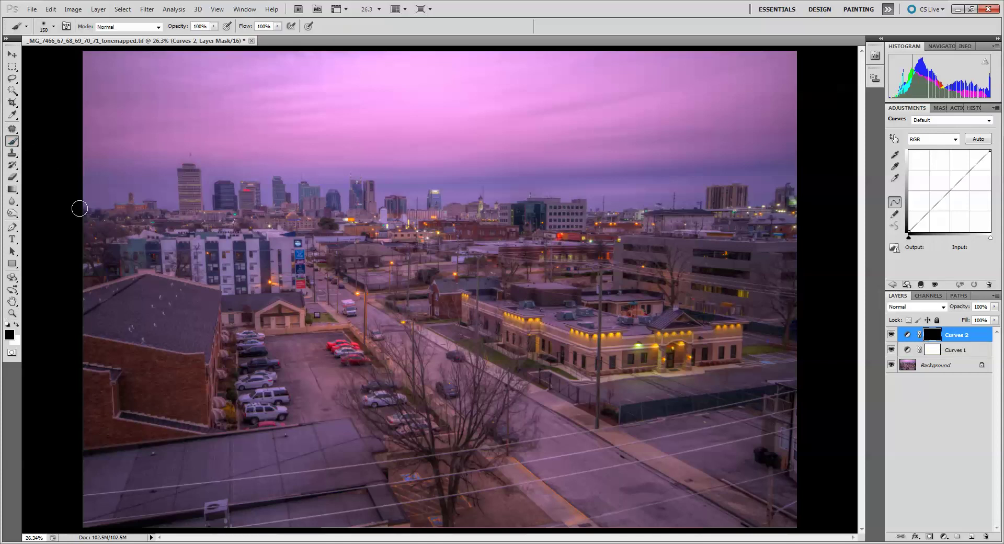
left_click(16, 325)
key("backslash")
key("x")
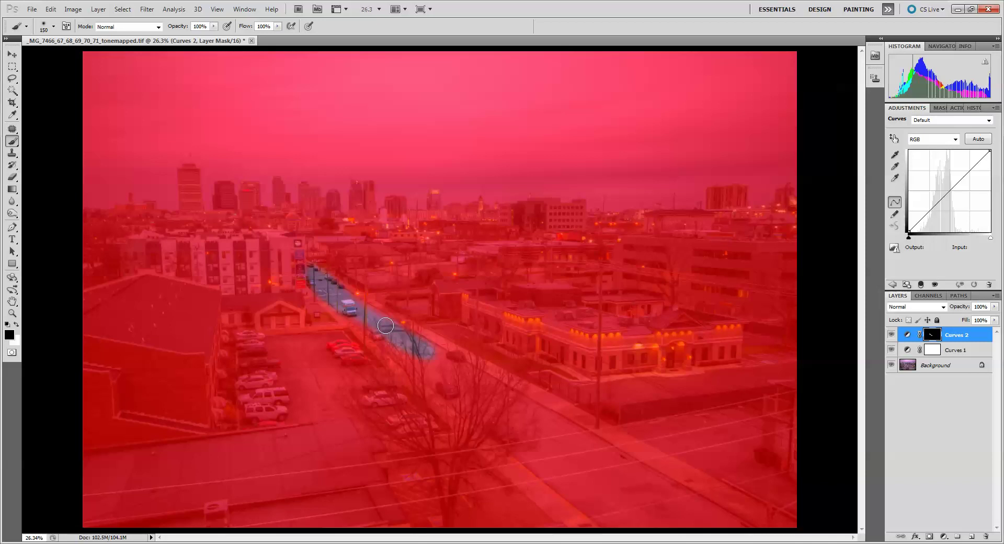
left_click(17, 325)
mouse_move(361, 320)
left_mouse_down()
mouse_move(416, 364)
mouse_move(445, 376)
mouse_move(392, 332)
mouse_move(482, 388)
mouse_move(412, 333)
mouse_move(446, 355)
mouse_move(444, 334)
mouse_move(449, 359)
mouse_move(492, 375)
left_mouse_up()
key("bracketright")
mouse_move(568, 456)
left_mouse_down()
mouse_move(460, 387)
mouse_move(576, 465)
mouse_move(504, 437)
mouse_move(539, 502)
left_mouse_up()
With a 400 px white brush, paint the foreground road, the fenced lot and the parking lot into the Curves 2 mask
key("bracketright")
key("bracketright")
key("bracketright")
key("bracketright")
mouse_move(615, 499)
left_mouse_down()
mouse_move(587, 502)
mouse_move(748, 523)
mouse_move(656, 460)
mouse_move(564, 432)
mouse_move(494, 395)
mouse_move(482, 370)
mouse_move(509, 397)
mouse_move(445, 362)
mouse_move(641, 431)
mouse_move(616, 416)
mouse_move(561, 410)
mouse_move(556, 398)
mouse_move(718, 397)
mouse_move(778, 376)
mouse_move(683, 454)
mouse_move(736, 420)
mouse_move(720, 463)
mouse_move(804, 496)
mouse_move(765, 516)
mouse_move(814, 502)
mouse_move(809, 400)
mouse_move(779, 465)
mouse_move(771, 405)
mouse_move(723, 400)
mouse_move(788, 384)
mouse_move(750, 399)
mouse_move(688, 398)
left_mouse_up()
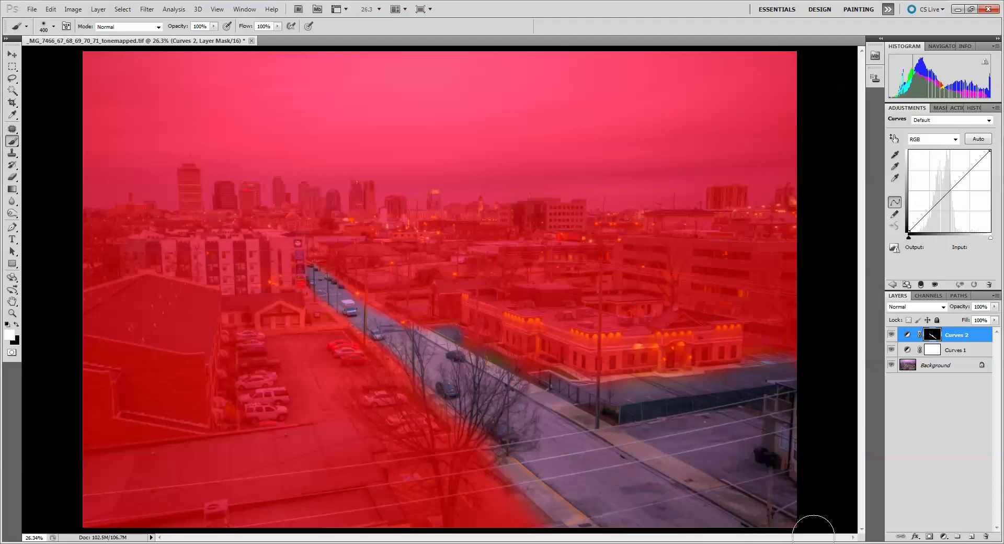
mouse_move(510, 510)
left_mouse_down()
mouse_move(538, 506)
mouse_move(482, 482)
mouse_move(519, 521)
mouse_move(479, 504)
mouse_move(394, 436)
mouse_move(389, 416)
mouse_move(278, 398)
mouse_move(270, 359)
mouse_move(366, 353)
mouse_move(332, 354)
mouse_move(328, 343)
mouse_move(298, 350)
mouse_move(350, 338)
mouse_move(335, 312)
left_mouse_up()
mouse_move(457, 427)
left_mouse_down()
mouse_move(519, 485)
mouse_move(431, 423)
mouse_move(448, 457)
mouse_move(513, 519)
mouse_move(567, 530)
mouse_move(451, 519)
left_mouse_up()
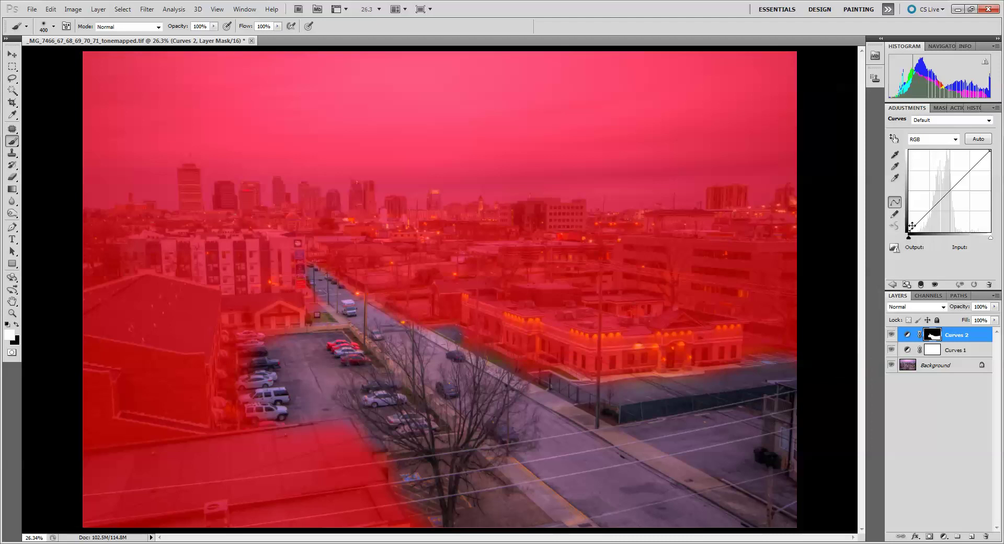
Reselect the Curves 2 layer mask and hide its red overlay
left_click(937, 350)
left_click(937, 340)
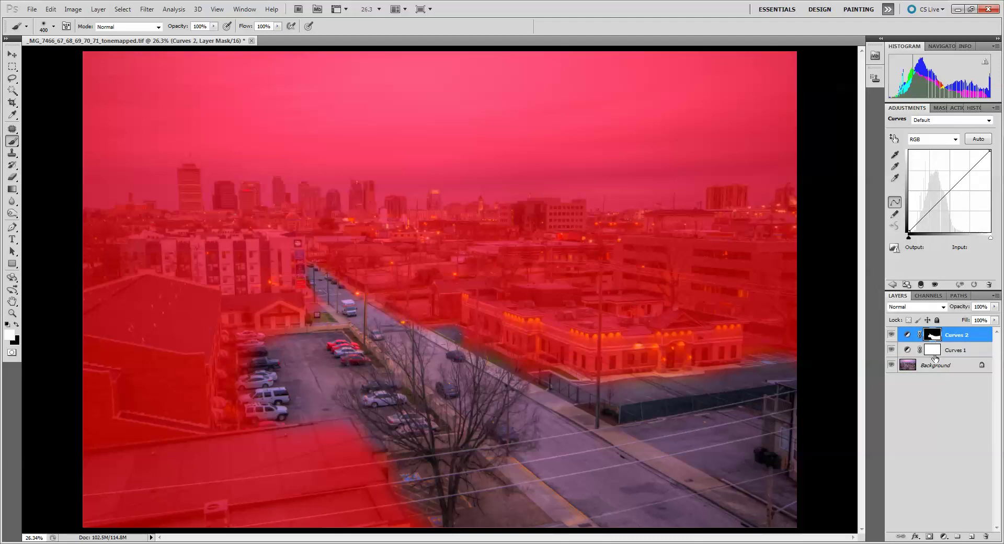
left_click(936, 355)
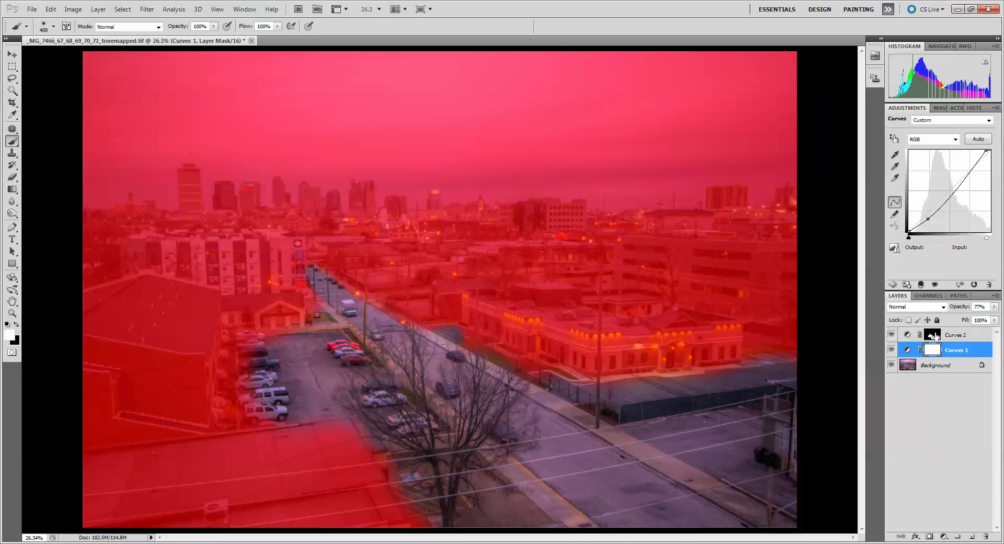
left_click(936, 336)
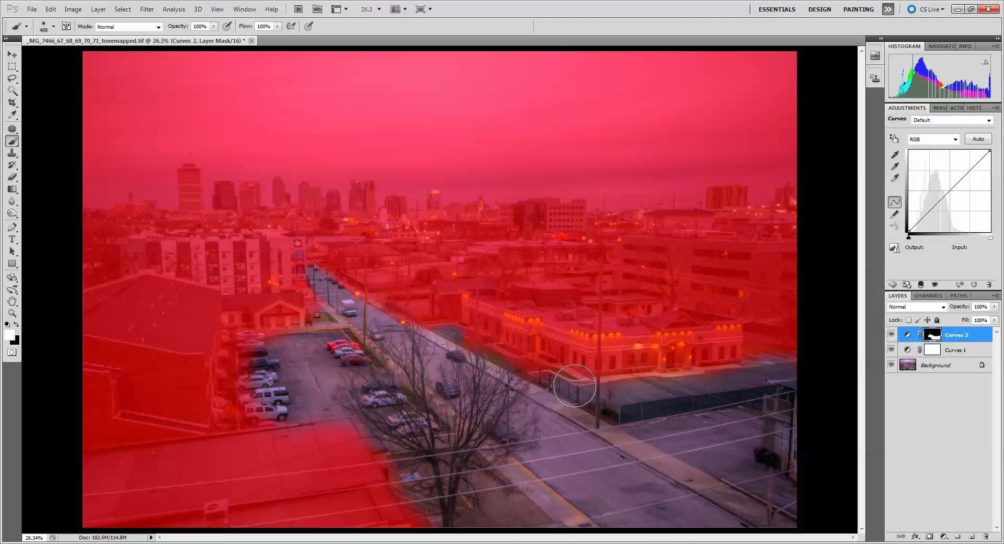
key("backslash")
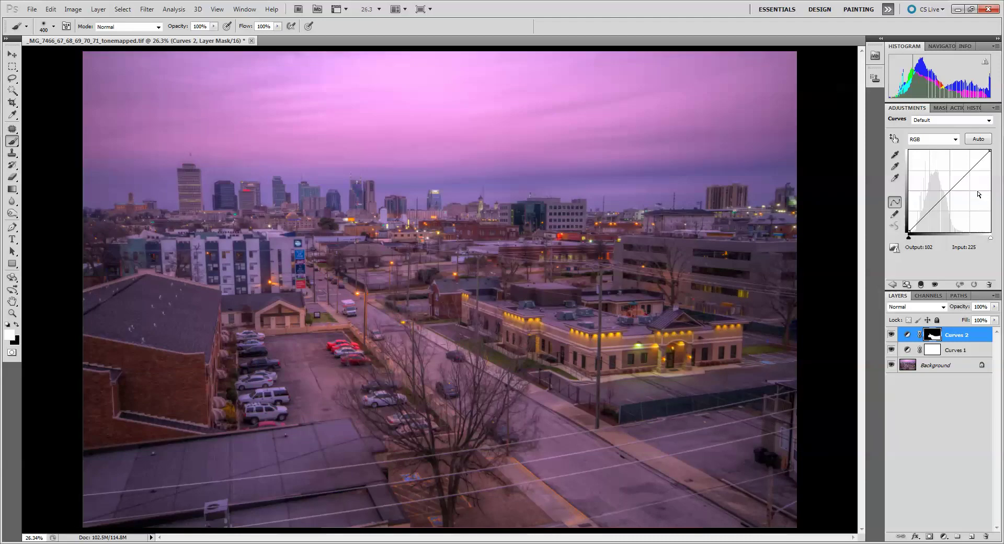
Increase contrast in the Curves 2 layer by pulling the white point inward and placing a shadow point at input 51, output 38
left_click(991, 241)
left_click_drag(992, 242, 968, 242)
left_click(920, 218)
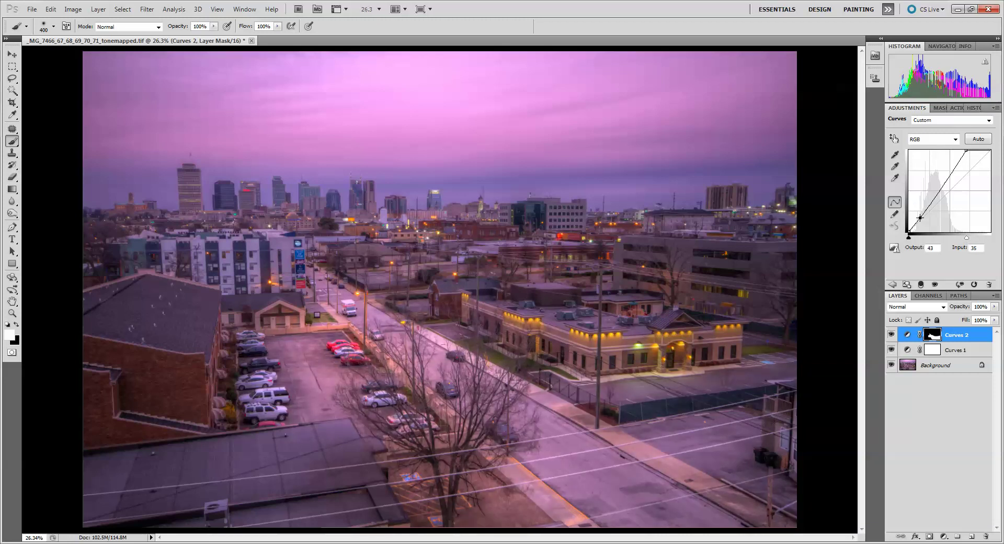
left_click_drag(920, 217, 925, 219)
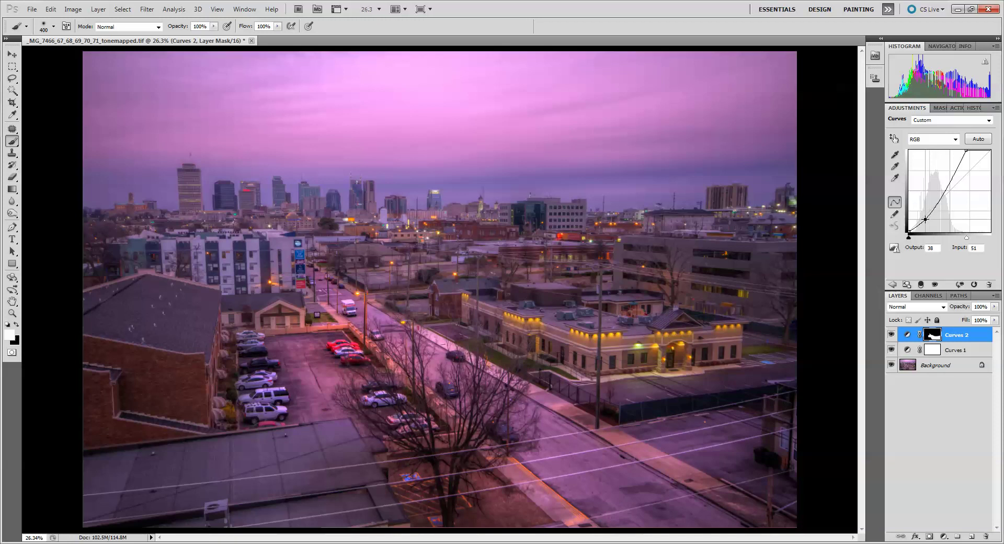
Compare the street and parking areas with the Curves 2 layer switched on and off
left_click(892, 334)
left_click(893, 336)
left_click(896, 337)
left_click(893, 334)
key("ctrl+2")
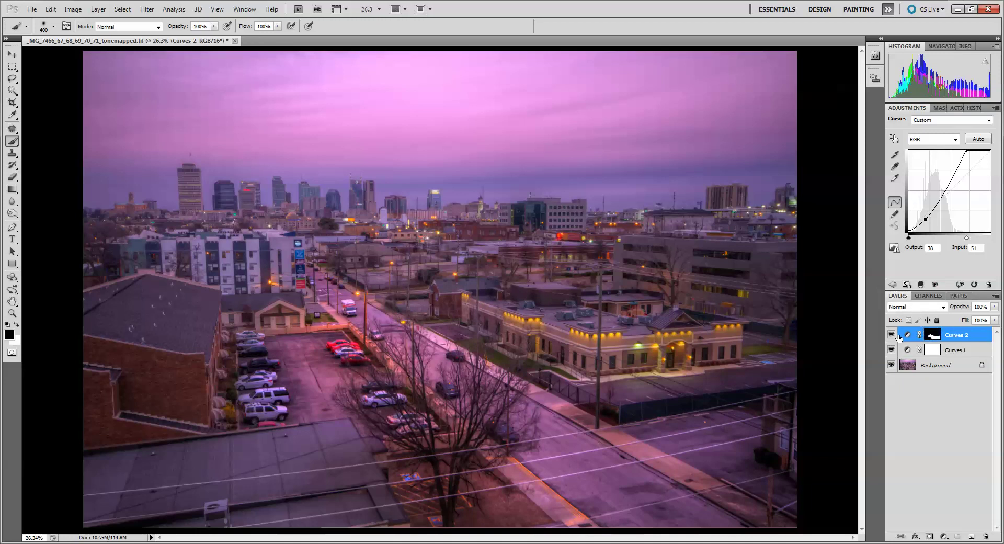
left_click(892, 335)
left_click(893, 335)
left_click(892, 335)
left_click(892, 336)
Add a third Curves adjustment layer, invert its mask to black and show the mask as a red overlay
left_click(944, 537)
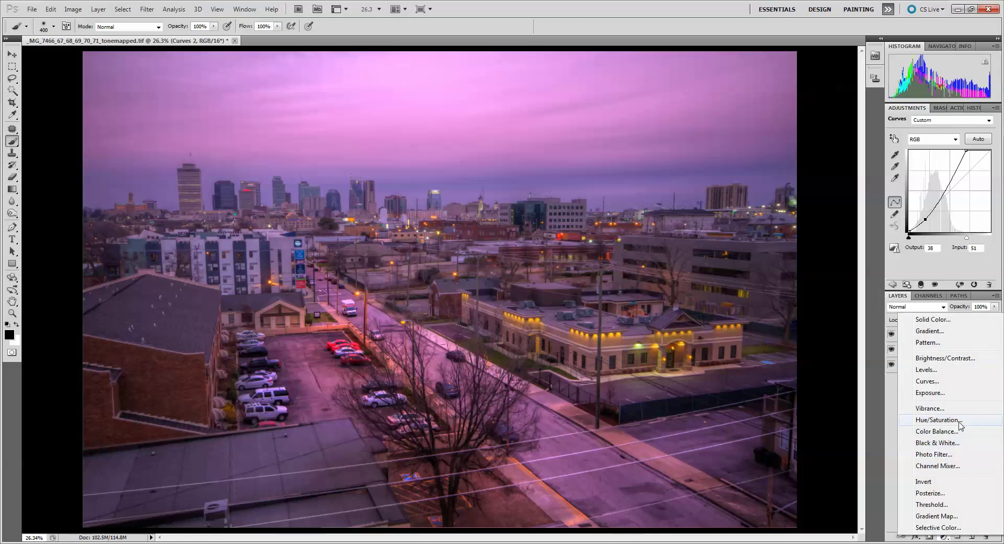
left_click(938, 384)
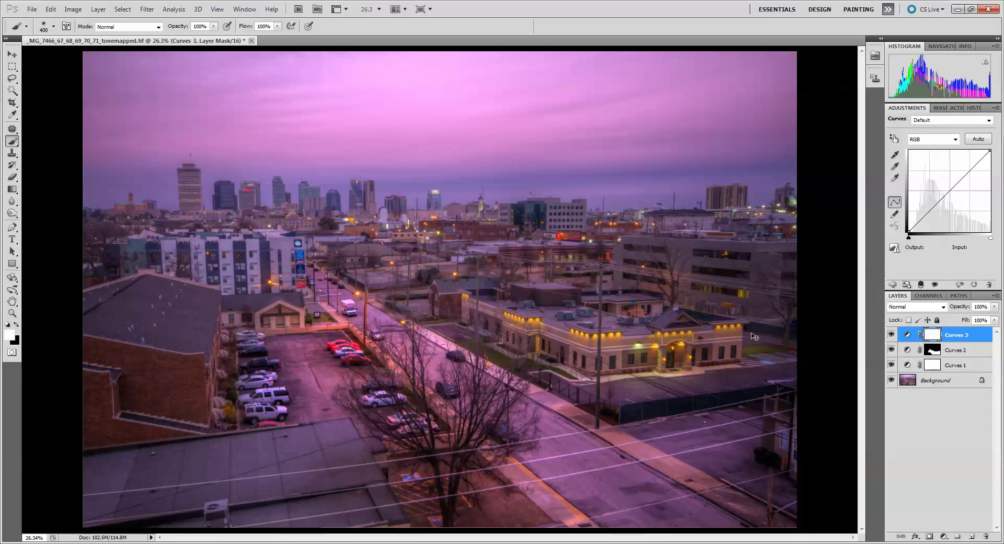
key("ctrl+i")
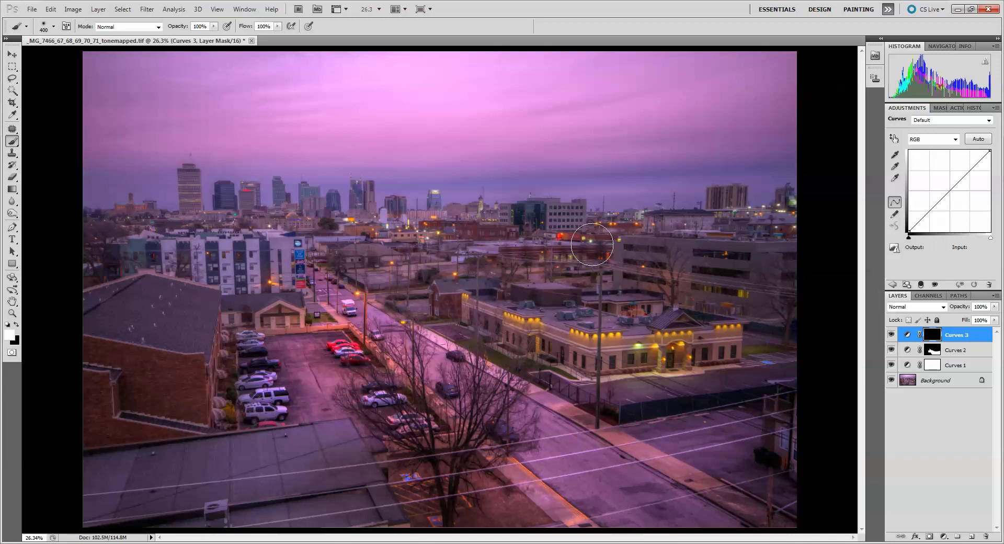
key("backslash")
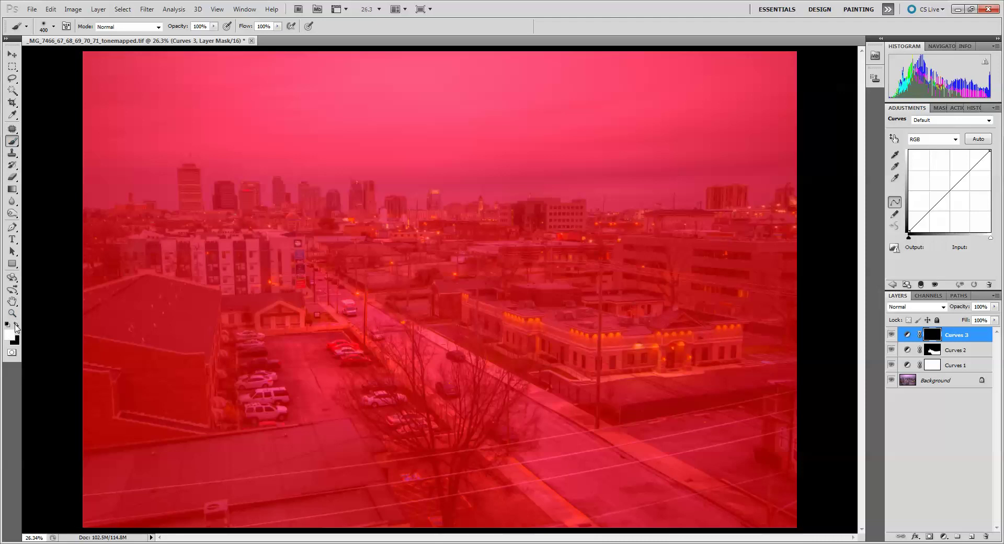
Enlarge the brush and paint the upper sky white in the Curves 3 mask
key("bracketright")
key("bracketright")
key("bracketright")
mouse_move(280, 79)
left_mouse_down()
mouse_move(796, 76)
mouse_move(56, 78)
mouse_move(738, 85)
mouse_move(703, 105)
mouse_move(136, 102)
mouse_move(67, 123)
left_mouse_up()
Reduce the brush size and paint the sky around the tall tower and the skyline at the photo's left edge into the mask
key("bracketleft")
key("bracketleft")
key("bracketleft")
key("bracketleft")
key("bracketleft")
key("bracketleft")
key("bracketleft")
mouse_move(85, 195)
left_mouse_down()
mouse_move(124, 196)
mouse_move(120, 183)
mouse_move(140, 198)
mouse_move(149, 184)
mouse_move(171, 205)
mouse_move(158, 152)
mouse_move(169, 187)
mouse_move(184, 153)
mouse_move(208, 162)
mouse_move(209, 208)
mouse_move(210, 181)
mouse_move(225, 172)
mouse_move(237, 183)
mouse_move(260, 176)
mouse_move(264, 200)
left_mouse_up()
Trace the sky edge closely around the remaining skyline buildings across to the photo's right side with a smaller white brush
key("bracketleft")
key("bracketleft")
key("bracketleft")
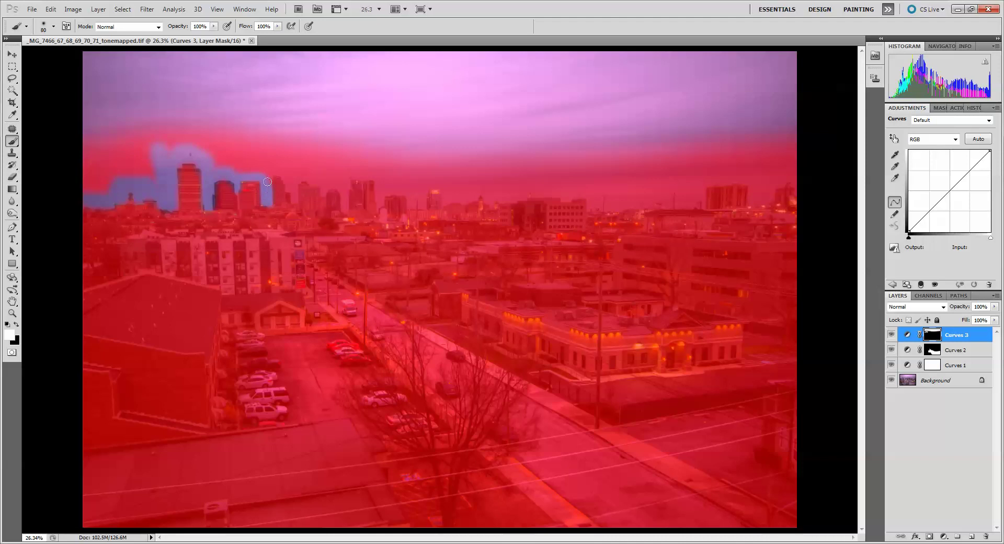
mouse_move(273, 172)
left_mouse_down()
mouse_move(294, 202)
mouse_move(294, 178)
mouse_move(324, 182)
mouse_move(323, 193)
mouse_move(340, 186)
mouse_move(347, 211)
mouse_move(349, 174)
left_mouse_up()
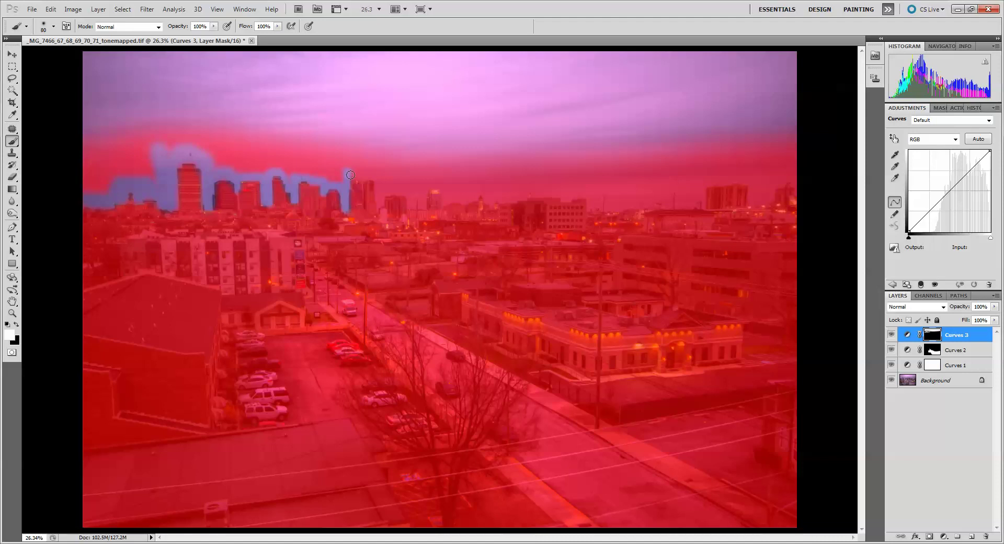
mouse_move(350, 173)
left_mouse_down()
mouse_move(377, 175)
mouse_move(380, 205)
mouse_move(386, 189)
mouse_move(410, 191)
mouse_move(421, 205)
mouse_move(428, 185)
mouse_move(445, 186)
mouse_move(445, 204)
mouse_move(487, 191)
mouse_move(492, 201)
mouse_move(538, 193)
mouse_move(589, 195)
mouse_move(592, 207)
mouse_move(694, 202)
left_mouse_up()
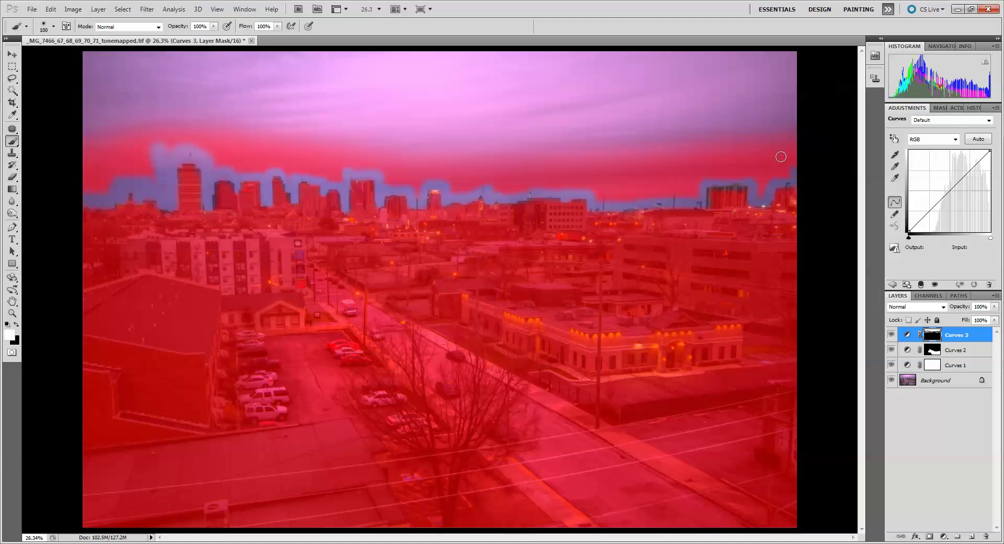
Enlarge the brush and paint white over the unmasked sky band from the right edge back toward the tall tower
key("backslash")
key("backslash")
key("bracketright")
key("bracketright")
key("bracketright")
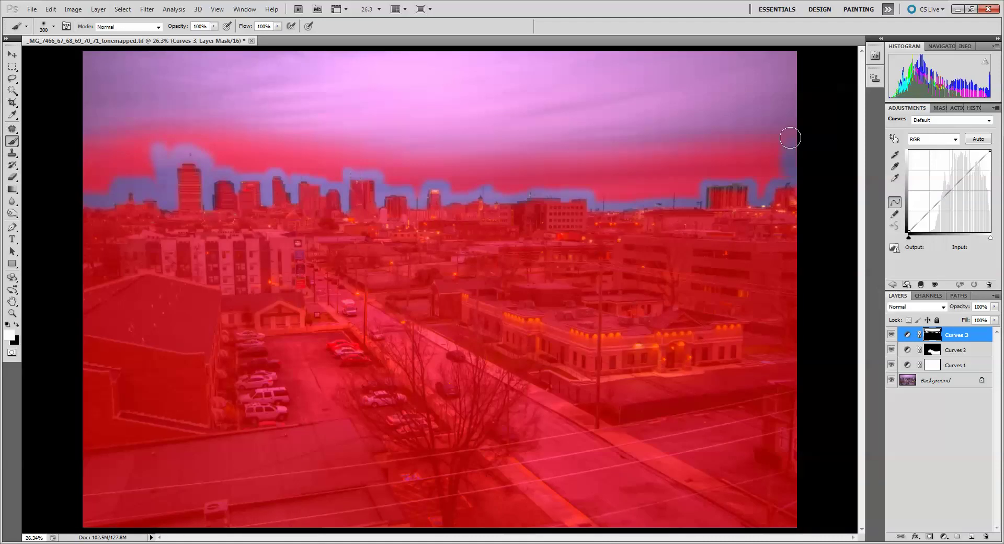
left_click_drag(637, 146, 773, 123)
key("bracketright")
key("bracketright")
key("bracketright")
key("bracketright")
key("bracketright")
key("bracketright")
mouse_move(575, 139)
left_mouse_down()
mouse_move(442, 135)
mouse_move(175, 123)
mouse_move(73, 150)
mouse_move(70, 178)
mouse_move(101, 174)
mouse_move(96, 186)
mouse_move(148, 159)
mouse_move(132, 171)
mouse_move(163, 179)
mouse_move(146, 155)
mouse_move(200, 142)
mouse_move(223, 162)
mouse_move(267, 160)
left_mouse_up()
Fill the remaining sky gap just above the skyline in the Curves 3 mask using a 175 px white brush
key("bracketleft")
key("bracketleft")
key("bracketleft")
key("bracketleft")
key("bracketleft")
key("bracketleft")
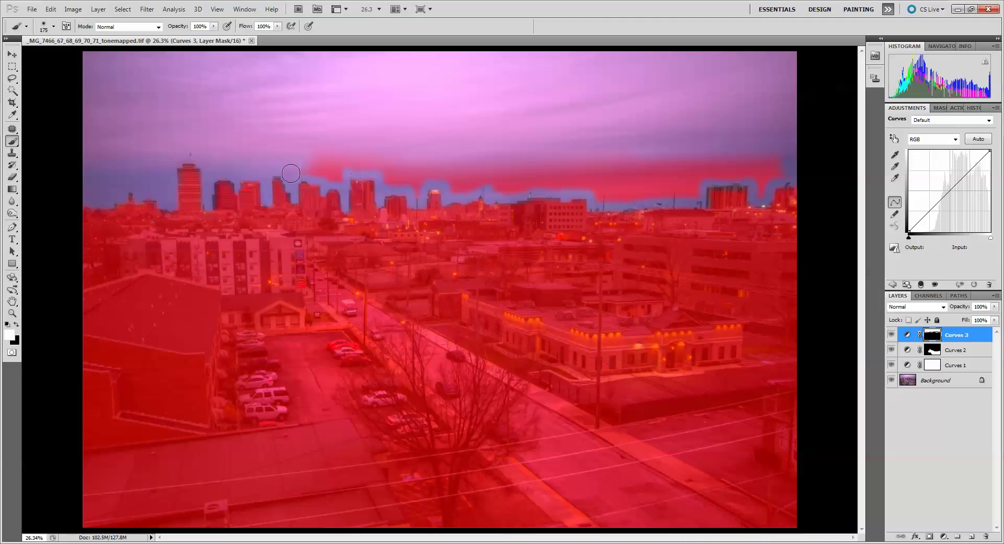
mouse_move(292, 171)
left_mouse_down()
mouse_move(337, 173)
mouse_move(308, 168)
mouse_move(359, 154)
mouse_move(416, 185)
mouse_move(415, 167)
mouse_move(518, 152)
mouse_move(433, 174)
mouse_move(469, 175)
mouse_move(460, 188)
mouse_move(601, 180)
mouse_move(742, 150)
mouse_move(767, 171)
mouse_move(762, 197)
mouse_move(767, 173)
mouse_move(717, 162)
mouse_move(724, 171)
mouse_move(677, 185)
mouse_move(699, 193)
mouse_move(612, 198)
mouse_move(599, 196)
mouse_move(597, 171)
left_mouse_up()
key("bracketright")
key("bracketright")
key("bracketleft")
key("bracketleft")
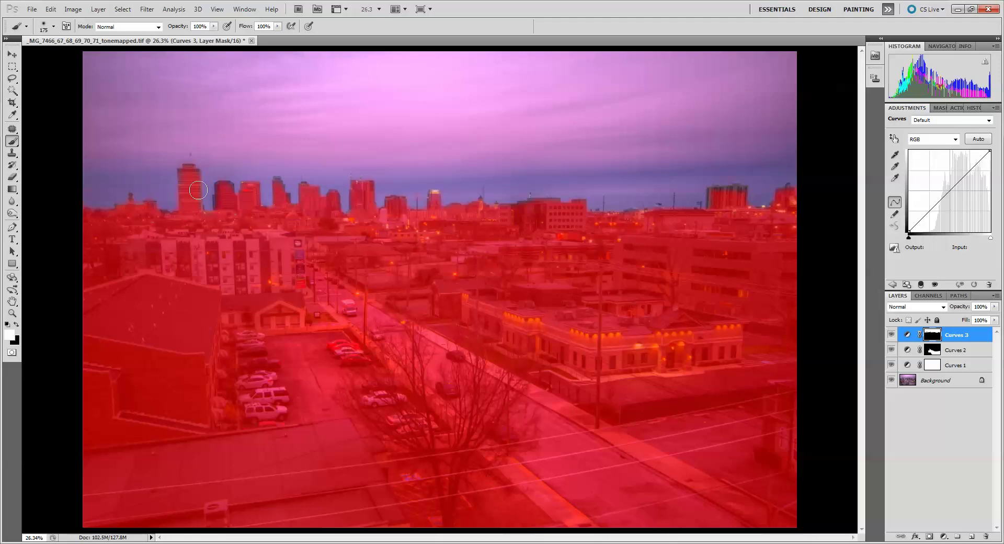
Clean the skyline buildings out of the sky mask with a 70 px black brush, restore white as the foreground color and hide the overlay
left_click(16, 324)
key("bracketleft")
key("bracketleft")
key("bracketleft")
key("bracketleft")
key("bracketleft")
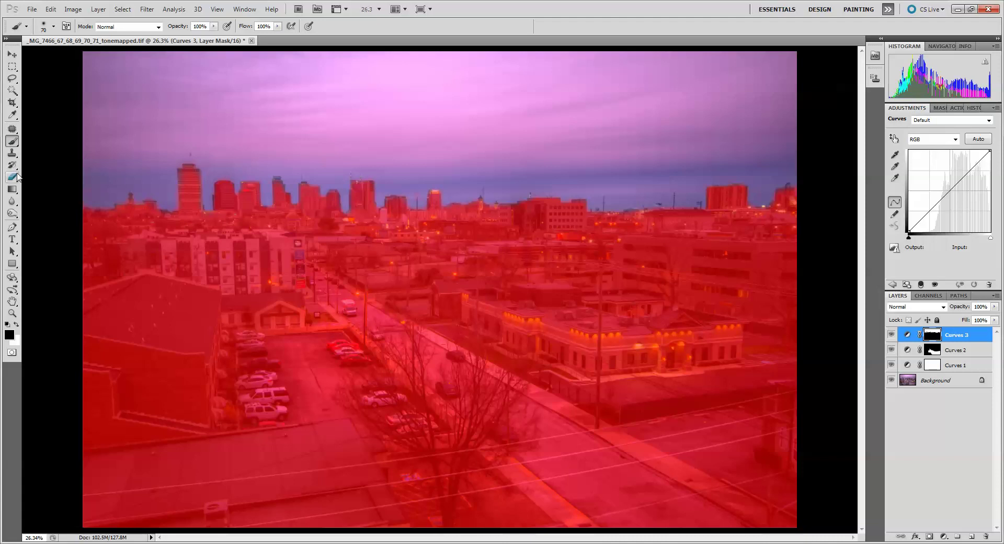
left_click(16, 325)
key("backslash")
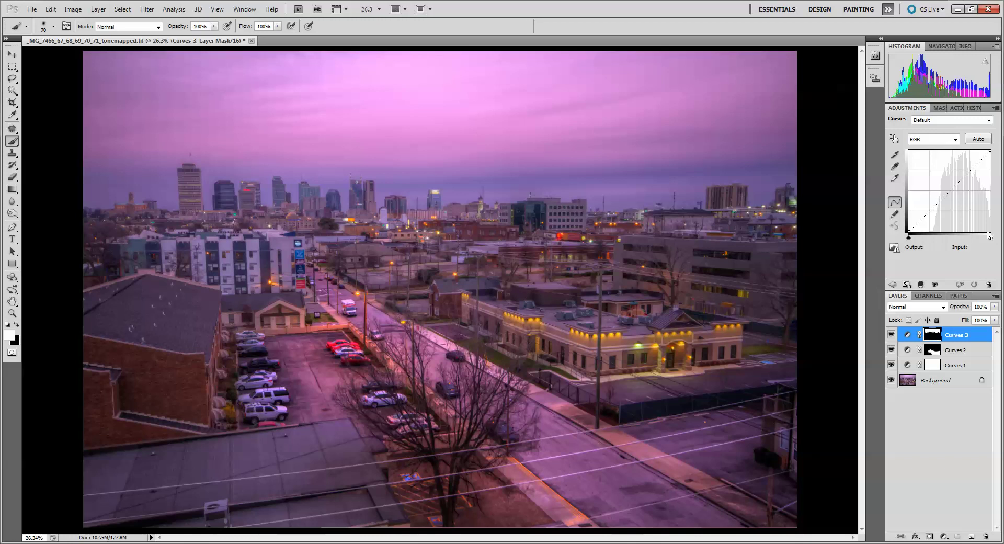
Darken the sky's shadows in the Curves 3 curve at input 51, output 34, and set its white point input to 244
left_click(924, 219)
left_click_drag(923, 219, 927, 222)
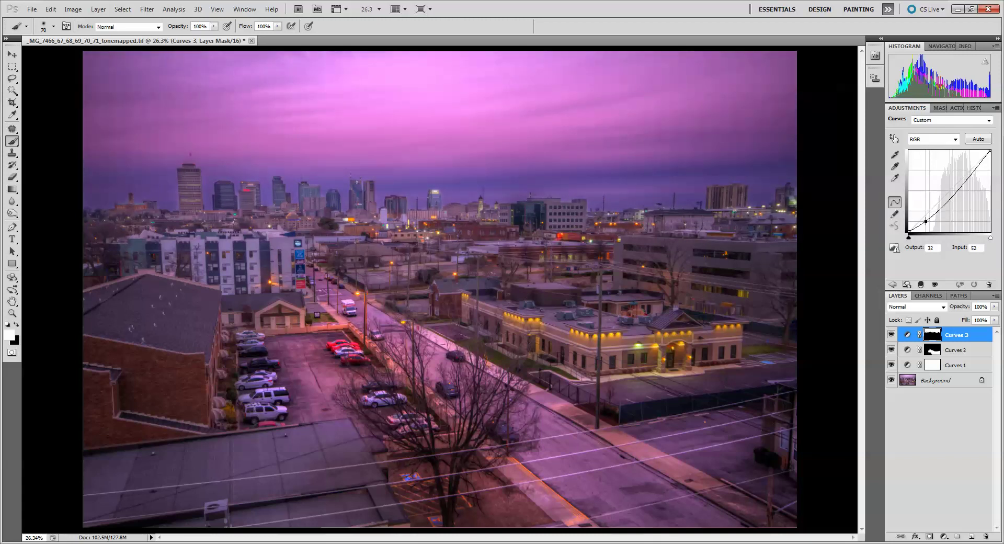
left_click_drag(926, 221, 925, 221)
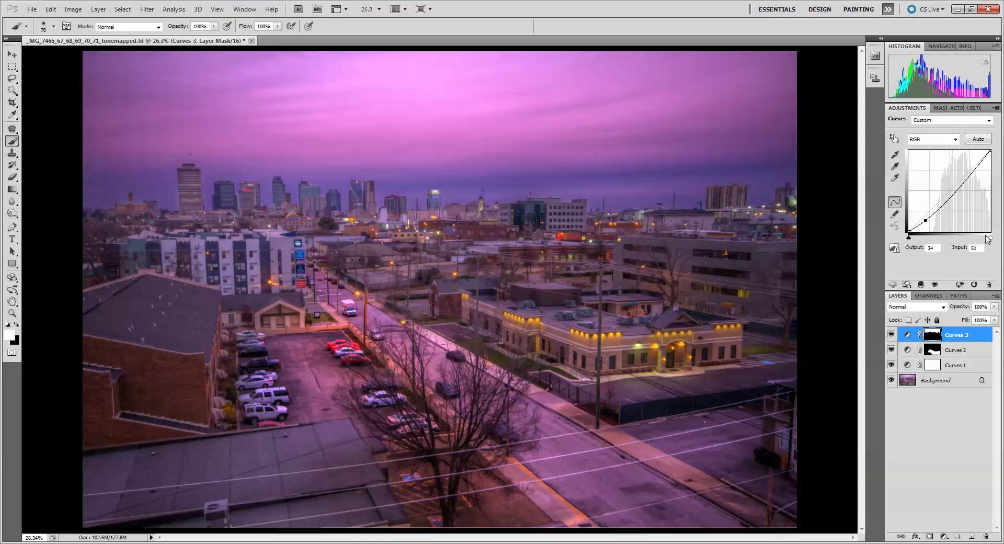
left_click_drag(992, 241, 988, 240)
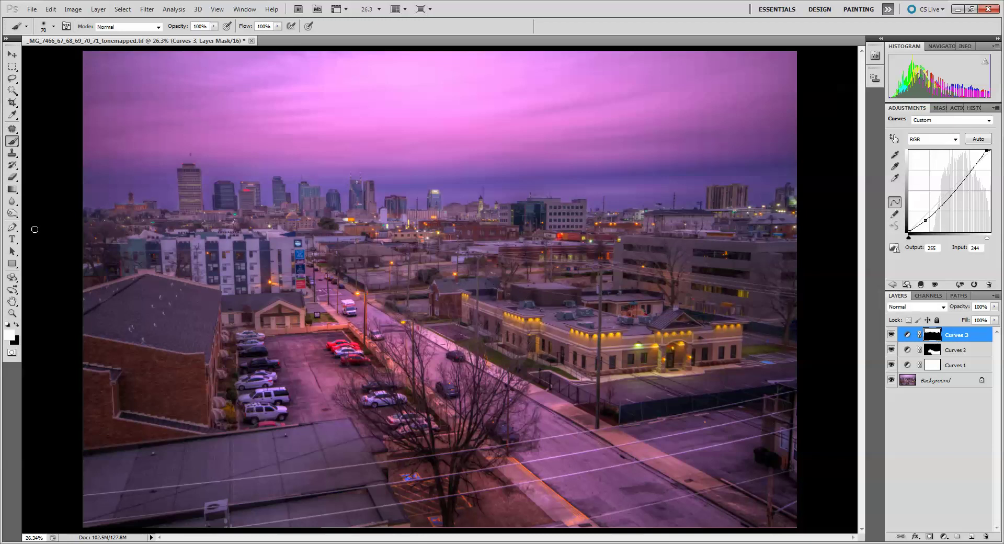
Duplicate the Curves 3 layer, invert the copy's mask and display the mask overlay with a 50 px brush ready
left_click(16, 325)
key("bracketleft")
key("bracketleft")
left_click(16, 324)
key("ctrl+j")
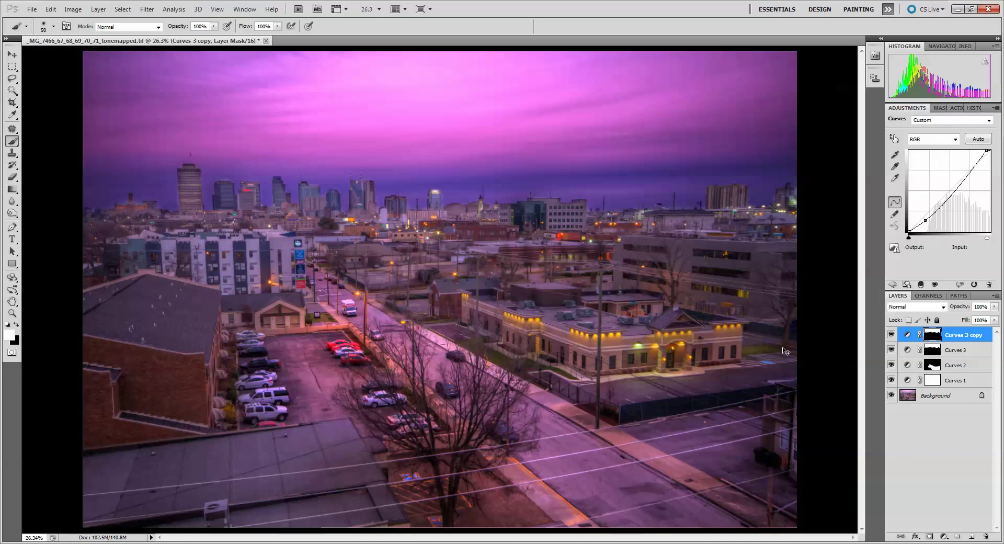
key("ctrl+i")
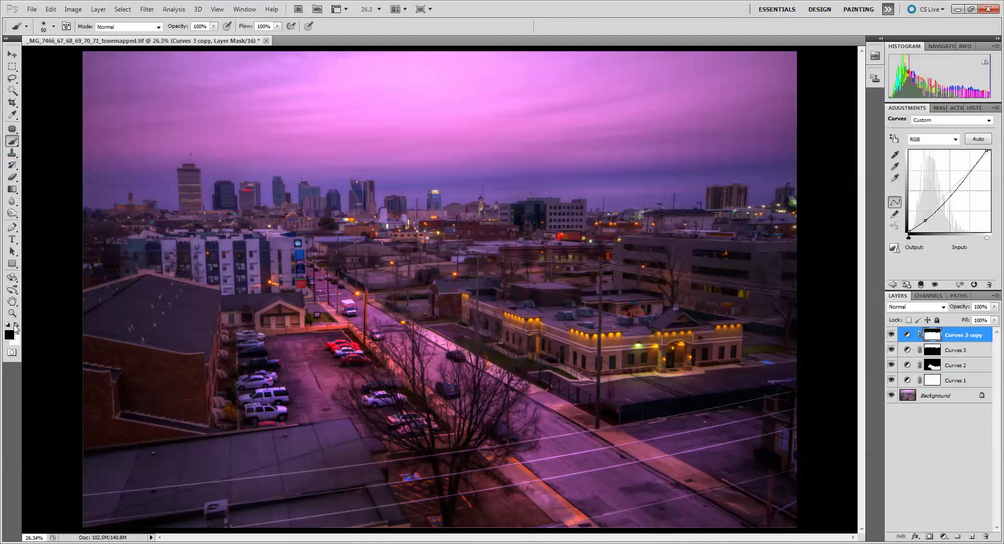
key("backslash")
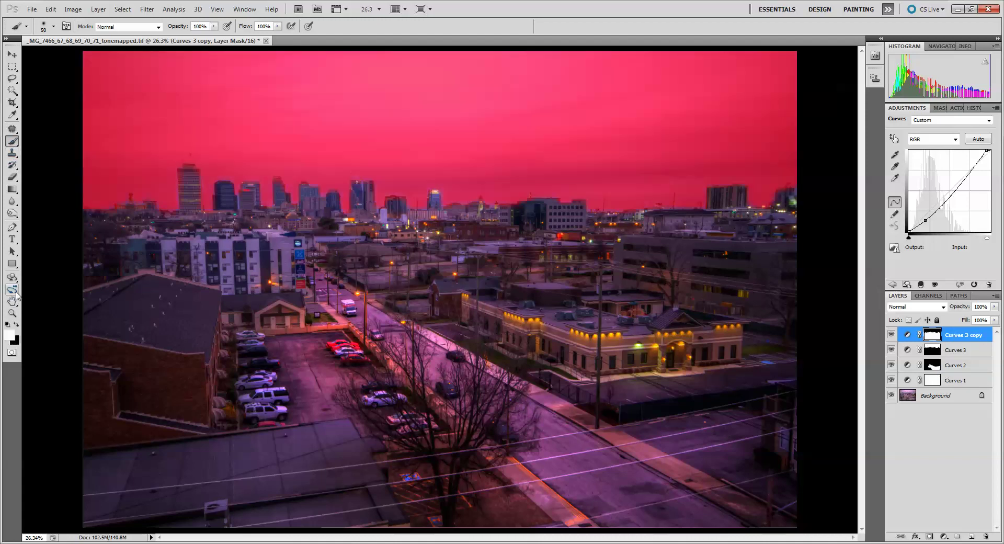
Paint black with a large brush over the street, parking lot and foreground to remove them from the Curves 3 copy mask
left_click(17, 325)
key("bracketright")
key("bracketright")
key("bracketright")
key("bracketright")
key("bracketright")
key("bracketright")
key("bracketright")
key("bracketright")
key("bracketright")
key("bracketright")
key("bracketright")
key("bracketright")
key("bracketright")
mouse_move(355, 360)
left_mouse_down()
mouse_move(276, 359)
mouse_move(254, 403)
mouse_move(403, 423)
mouse_move(235, 487)
left_mouse_up()
mouse_move(58, 486)
left_mouse_down()
mouse_move(87, 496)
mouse_move(296, 461)
mouse_move(373, 489)
mouse_move(420, 521)
mouse_move(561, 530)
mouse_move(728, 522)
mouse_move(776, 501)
mouse_move(746, 444)
mouse_move(784, 356)
mouse_move(748, 377)
left_mouse_up()
mouse_move(672, 396)
left_mouse_down()
mouse_move(581, 413)
mouse_move(680, 460)
mouse_move(601, 476)
mouse_move(561, 459)
mouse_move(515, 382)
mouse_move(593, 406)
mouse_move(379, 332)
mouse_move(333, 301)
mouse_move(320, 275)
mouse_move(324, 313)
left_mouse_up()
Cover the remaining foreground roof and bare tree with a 300 px black brush, then enlarge the brush to 500 px and hide the overlay
key("bracketleft")
key("bracketleft")
key("bracketleft")
key("bracketleft")
key("bracketleft")
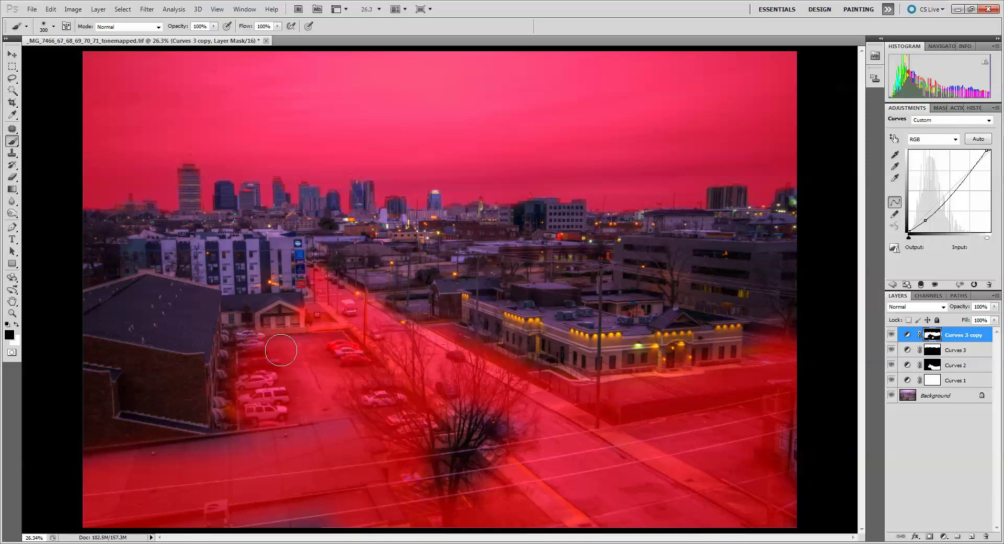
key("bracketright")
key("bracketright")
left_click_drag(226, 454, 99, 455)
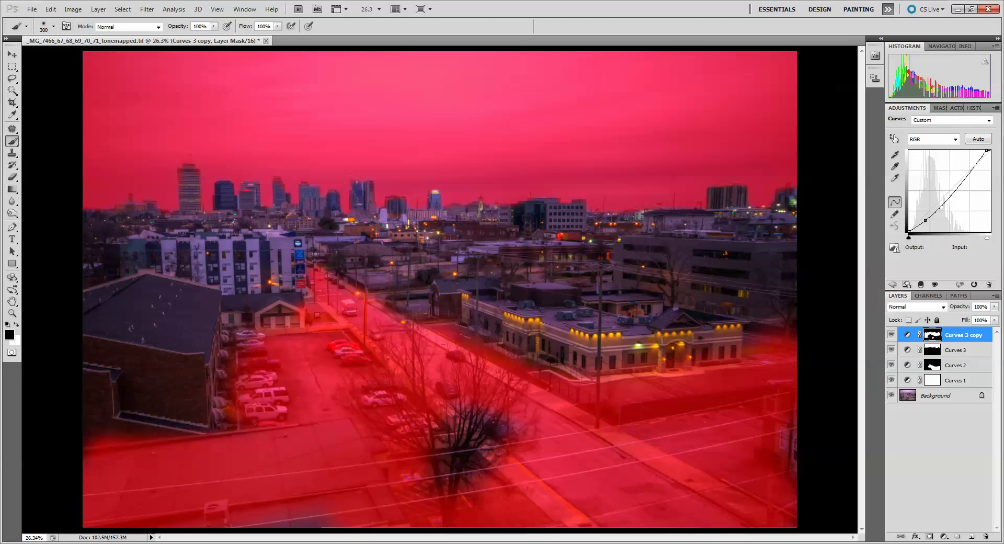
mouse_move(468, 458)
left_mouse_down()
mouse_move(473, 429)
mouse_move(382, 430)
left_mouse_up()
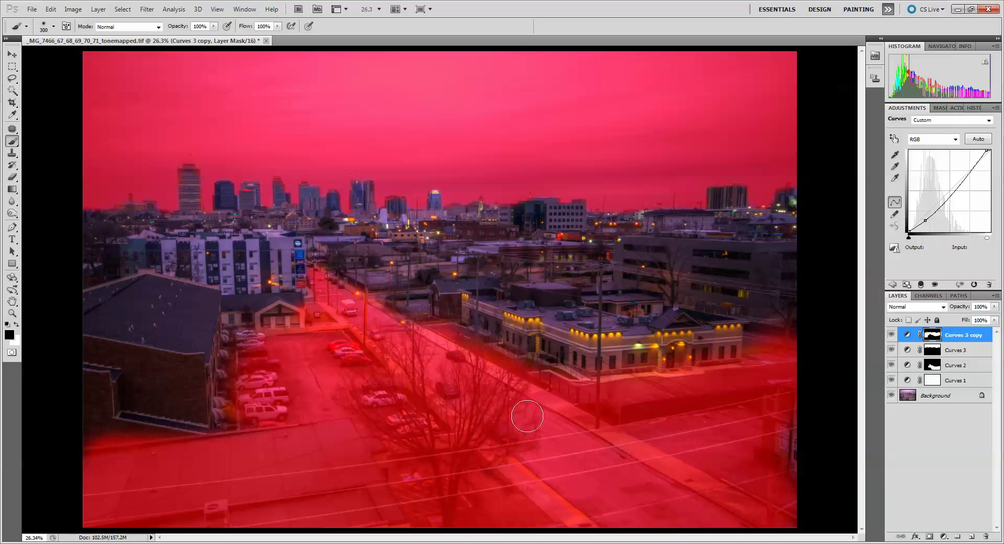
key("bracketright")
key("bracketright")
key("bracketright")
key("bracketright")
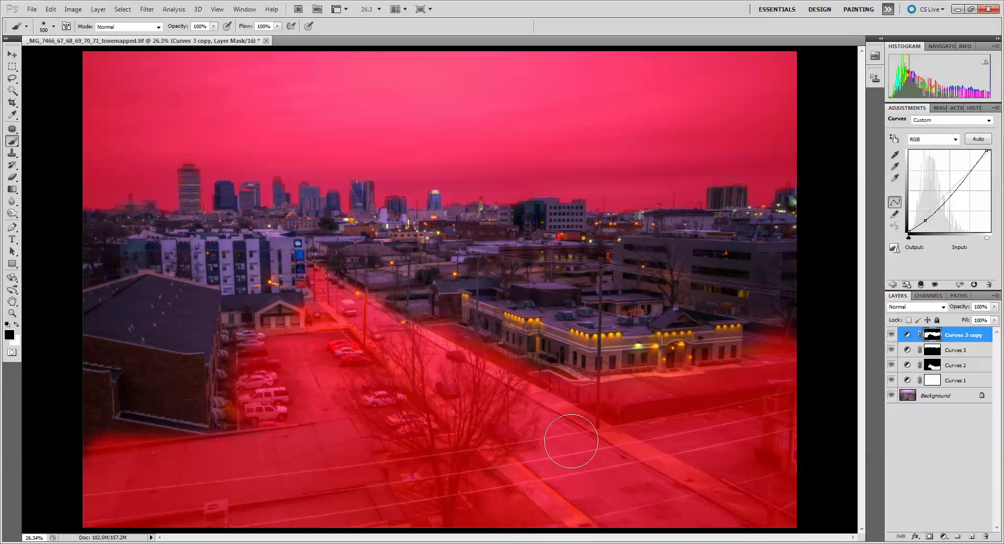
key("backslash")
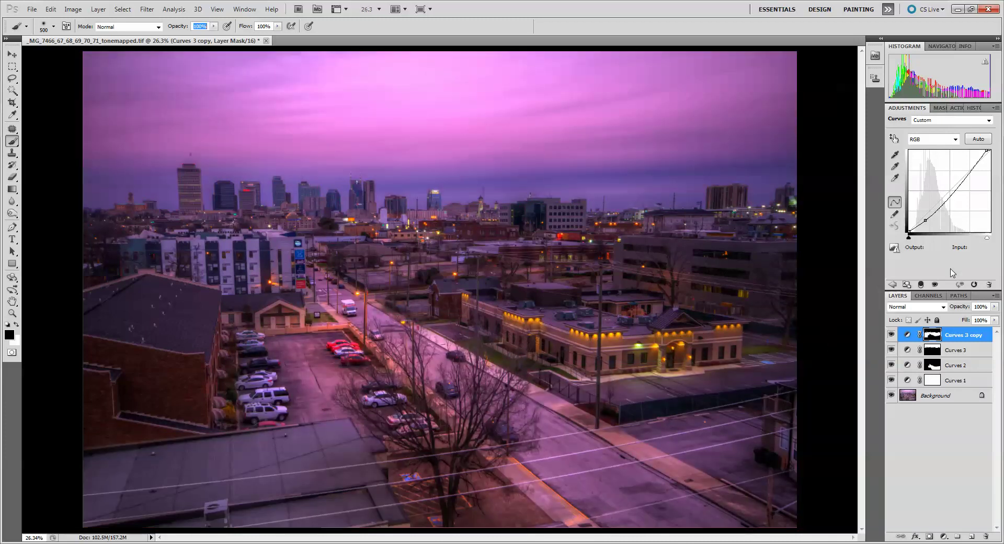
Adjust the Curves 3 copy curve to input 46, output 37 in the shadows and a white point input of 198
left_click(926, 221)
left_click_drag(924, 219, 924, 220)
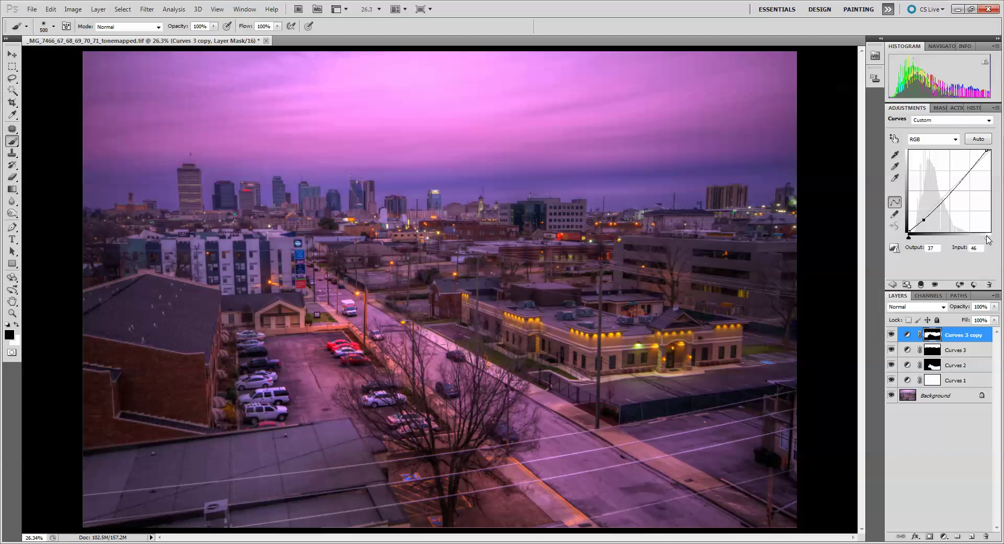
mouse_move(987, 236)
left_mouse_down()
mouse_move(944, 239)
mouse_move(973, 238)
left_mouse_up()
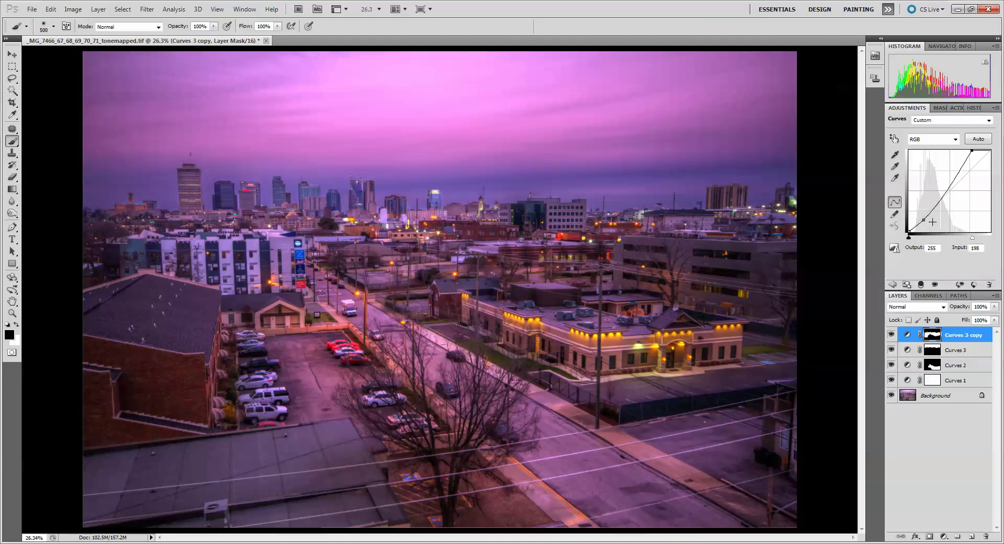
Compare the photo with and without the Curves 3 copy layer and lower its white point input to 193
left_click(892, 334)
left_click(891, 335)
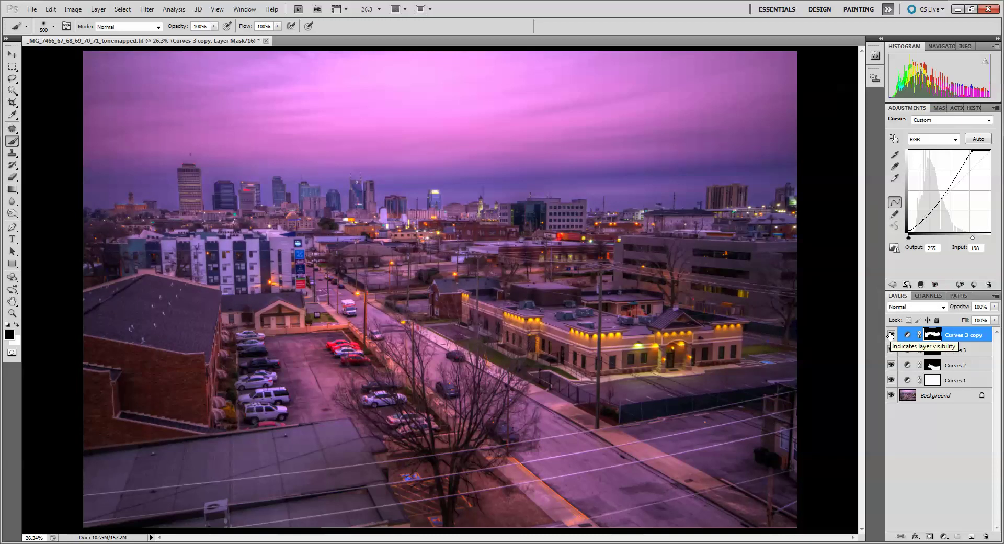
left_click(891, 335)
left_click(891, 335)
left_click(892, 334)
left_click(891, 335)
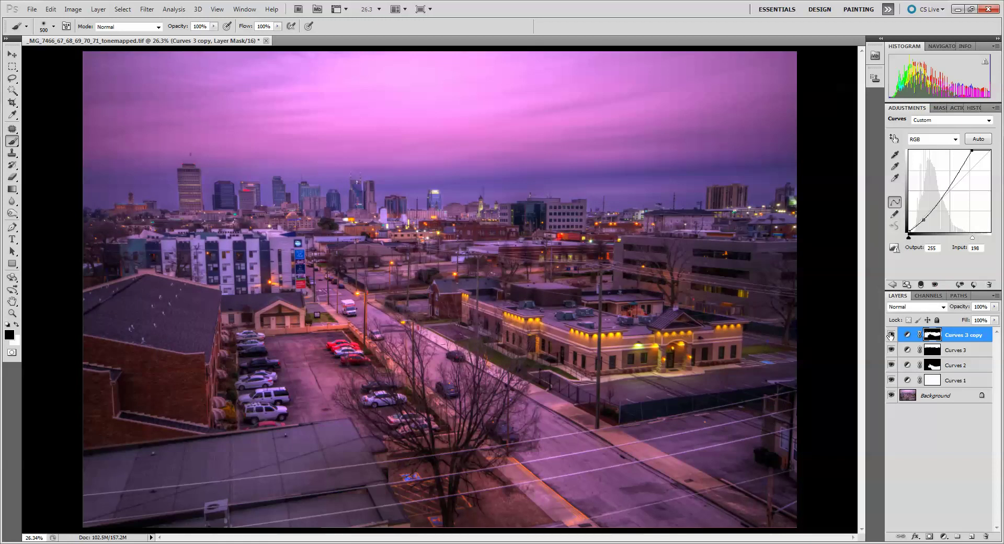
left_click(891, 335)
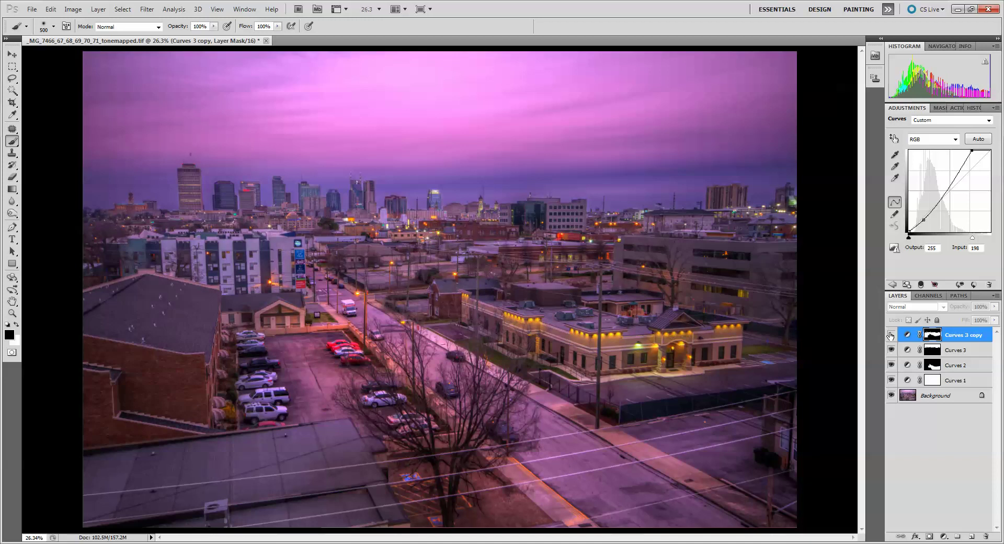
left_click(891, 335)
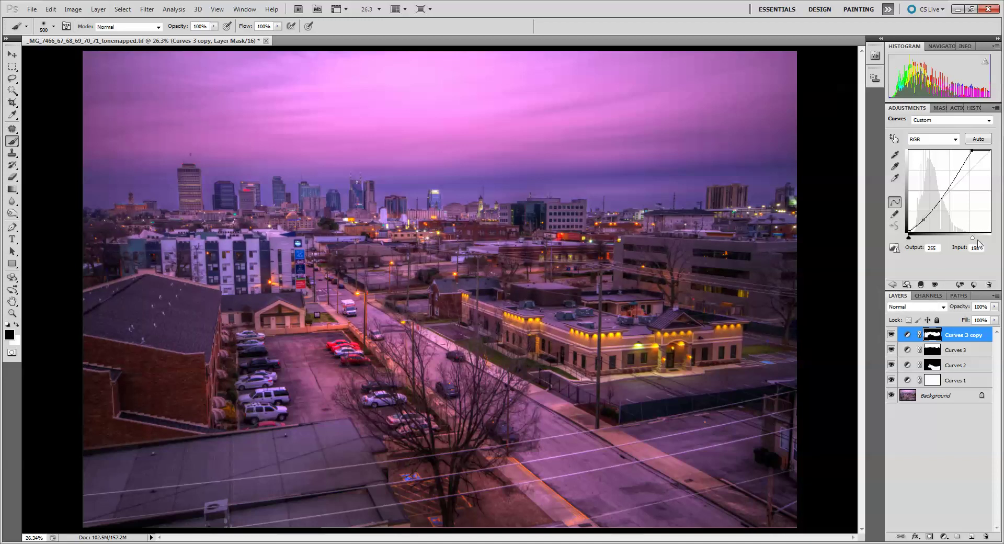
left_click_drag(972, 238, 971, 241)
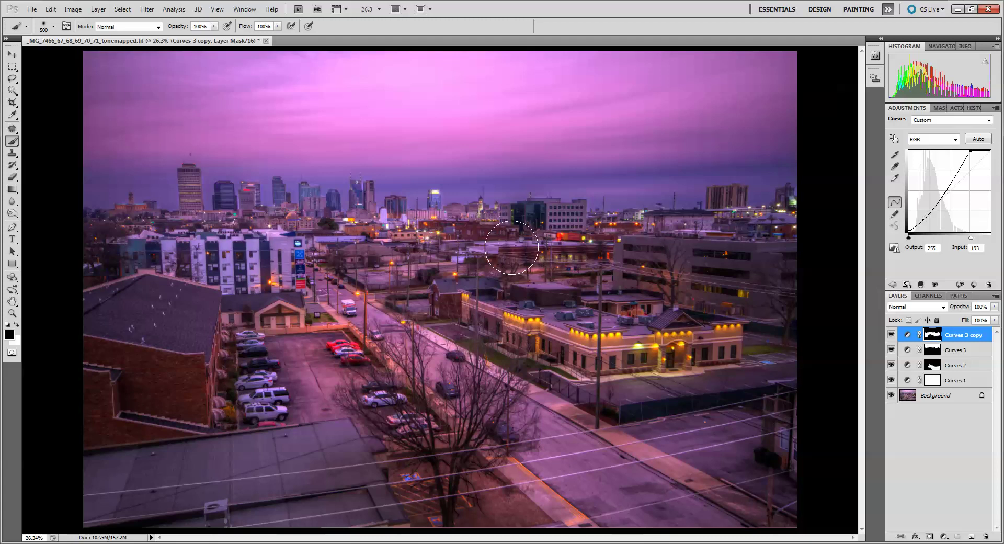
Activate the Curves 3 layer mask and prepare a 45 px brush with white as the foreground color
left_click(932, 366)
left_click(934, 350)
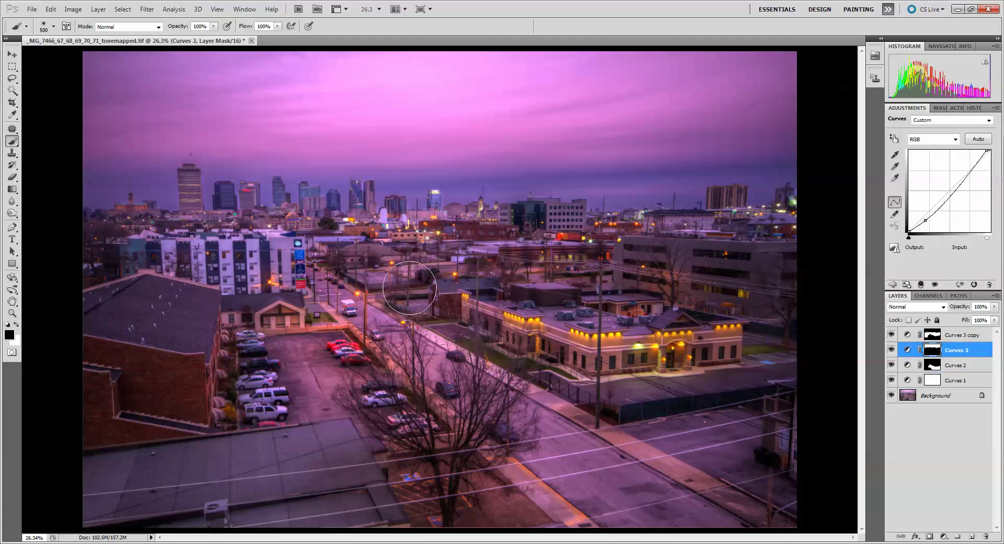
left_click(16, 325)
key("bracketleft")
key("bracketleft")
key("bracketleft")
key("bracketleft")
key("bracketleft")
key("bracketleft")
key("bracketleft")
key("bracketleft")
key("bracketleft")
key("bracketleft")
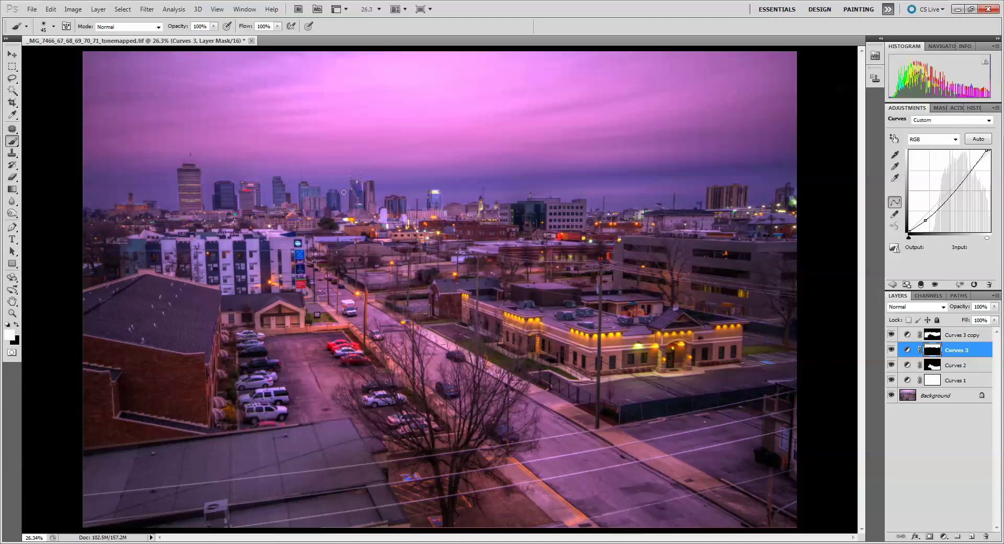
Compare the photo with Curves 3, Curves 2 and Curves 3 copy each switched off and on again
left_click(891, 350)
left_click(892, 350)
left_click(891, 365)
left_click(891, 365)
left_click(892, 335)
left_click(891, 335)
Add a Color Balance adjustment layer above Curves 3 copy and set its Shadows to -5 Cyan-Red and 5 Yellow-Blue
left_click(962, 335)
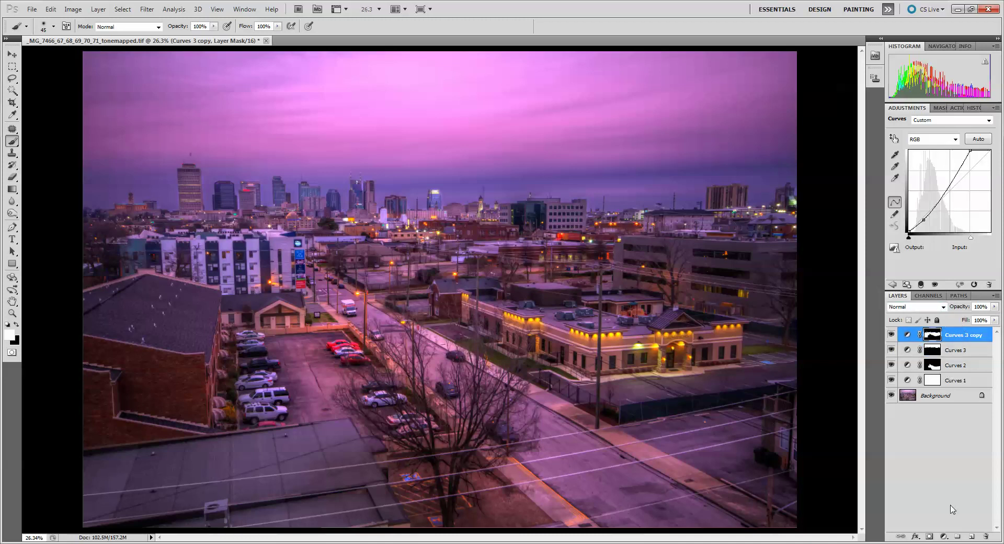
left_click(944, 536)
left_click(944, 437)
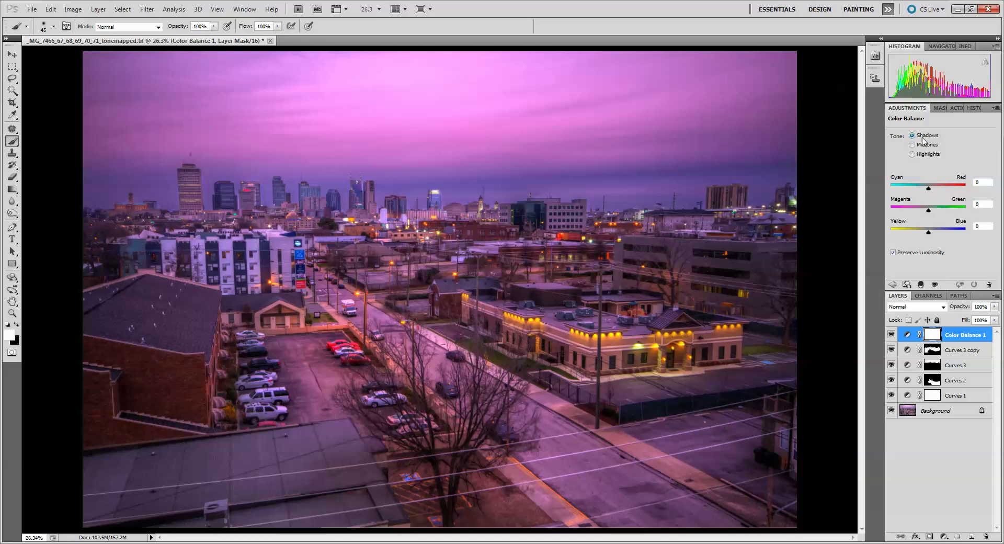
left_click(980, 182)
type("-5")
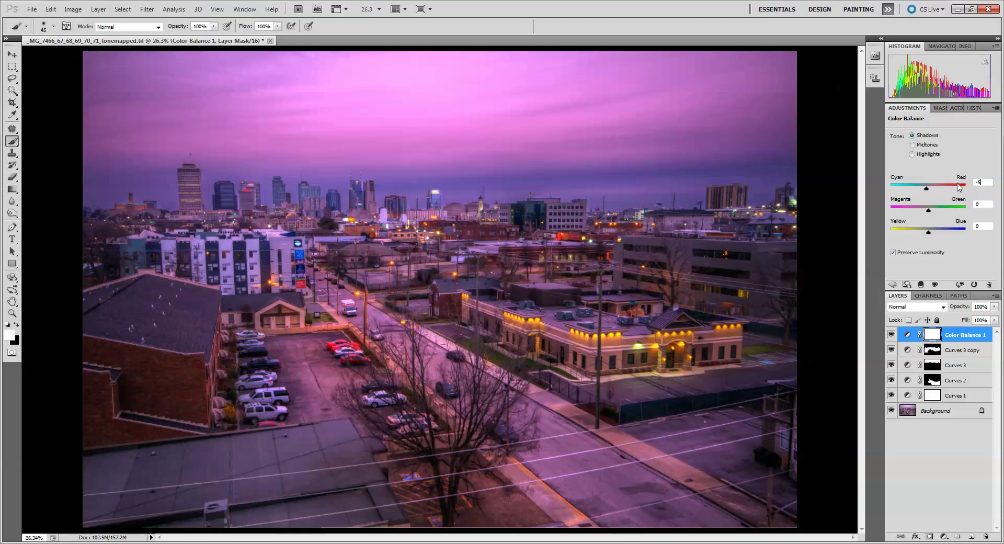
key("Tab")
key("Tab")
type("5")
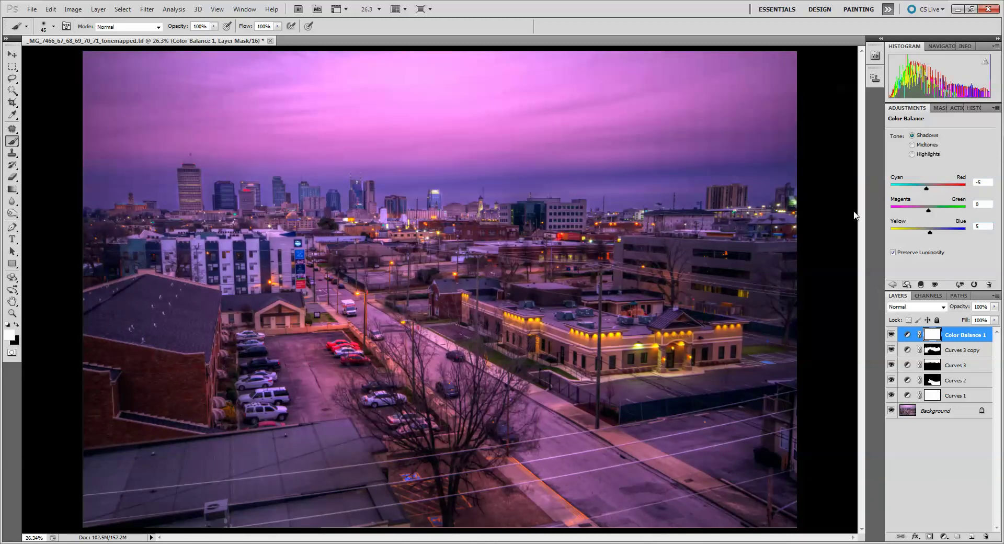
key("Return")
Compare the photo with and without the Color Balance shadow shift by toggling the layer's visibility
left_click(892, 334)
left_click(892, 335)
left_click(891, 334)
left_click(892, 334)
left_click(892, 334)
left_click(891, 334)
left_click(891, 334)
left_click(891, 334)
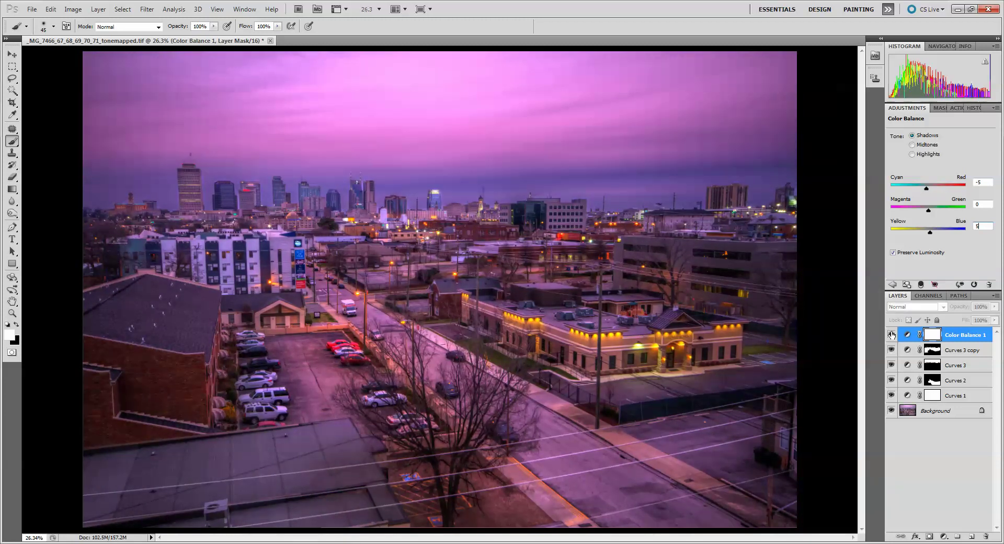
Set the Color Balance Highlights to 10 Cyan-Red, -10 Magenta-Green and -5 Yellow-Blue
left_click(934, 155)
left_click(975, 182)
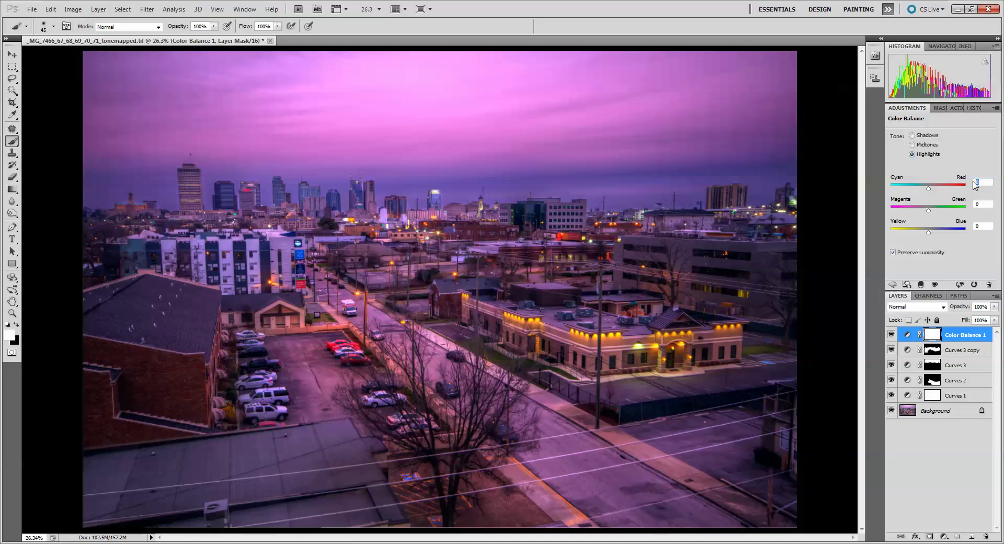
type("5")
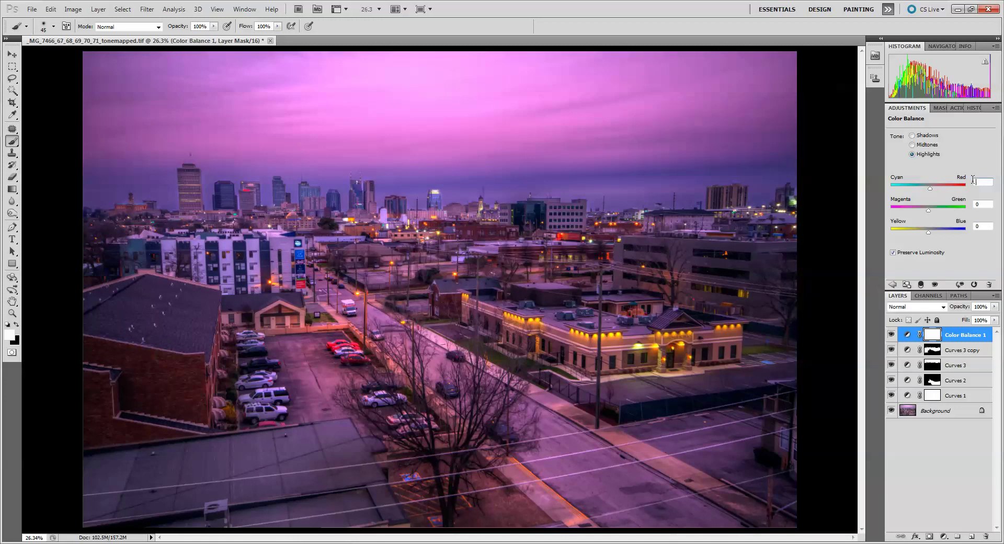
type("10")
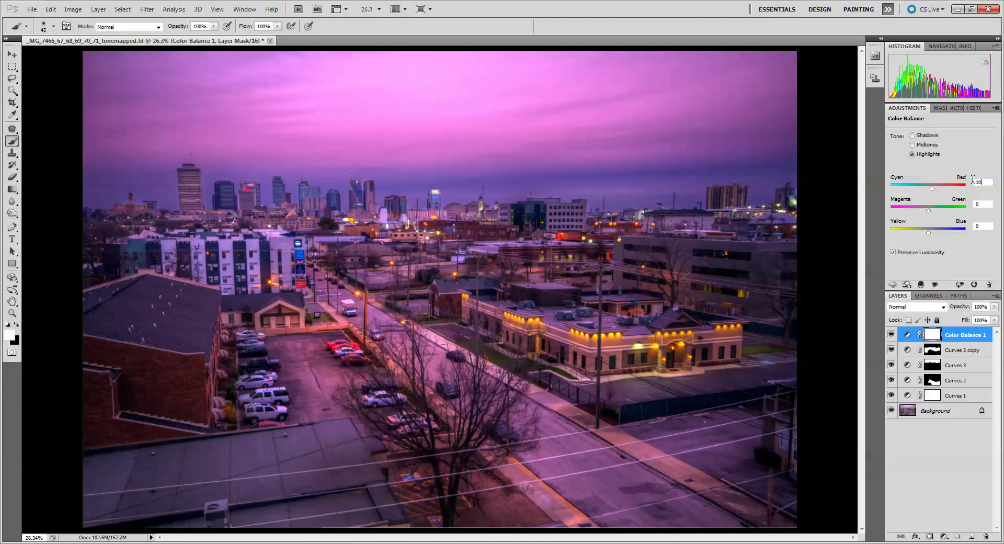
key("Tab")
type("-10")
key("Tab")
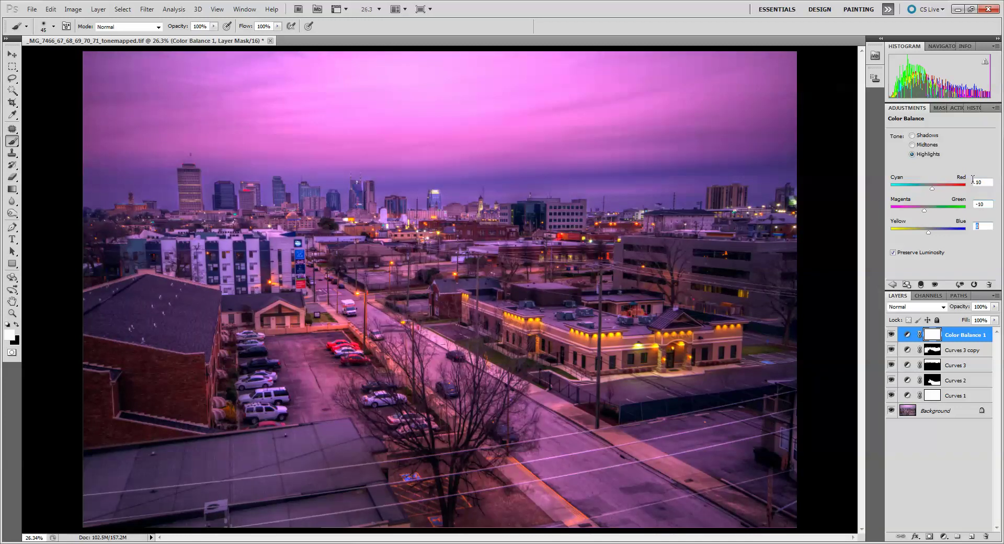
type("-5")
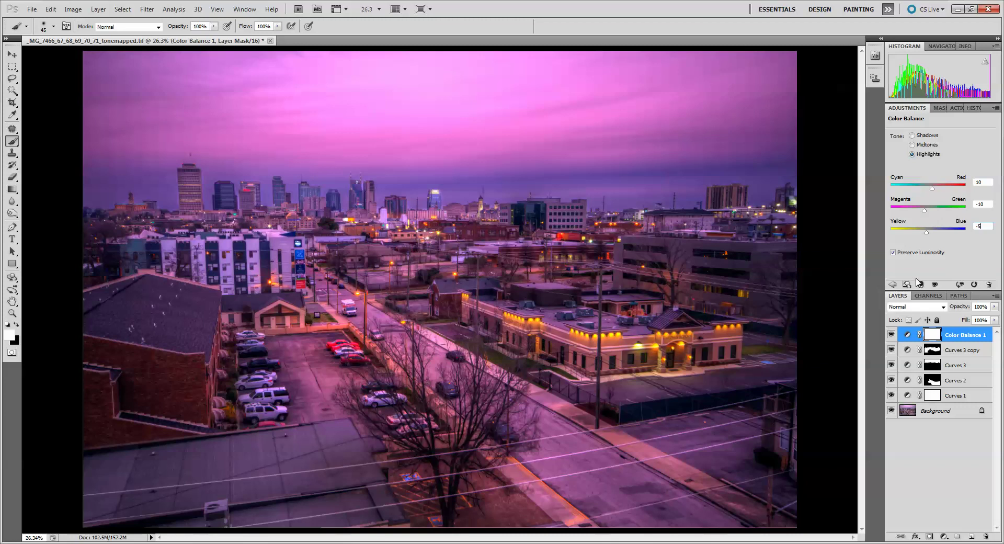
left_click_drag(926, 233, 924, 212)
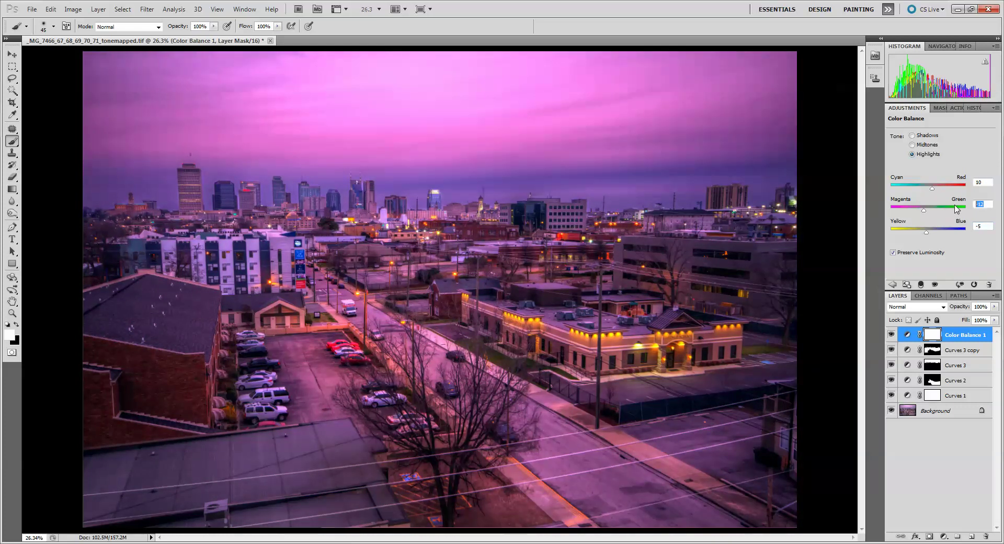
type("-10")
key("Tab")
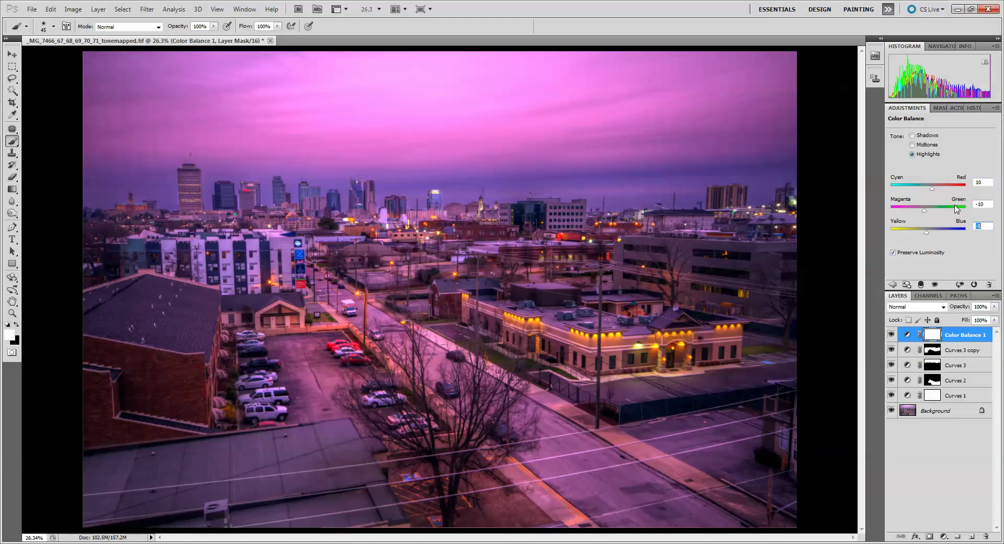
Compare the photo with the complete Color Balance adjustment switched off and on
left_click(890, 335)
left_click(890, 335)
left_click(890, 336)
left_click(891, 337)
Cancel a trial crop with the Crop tool and clear its preset 1440 px width and 900 px height
left_click(12, 103)
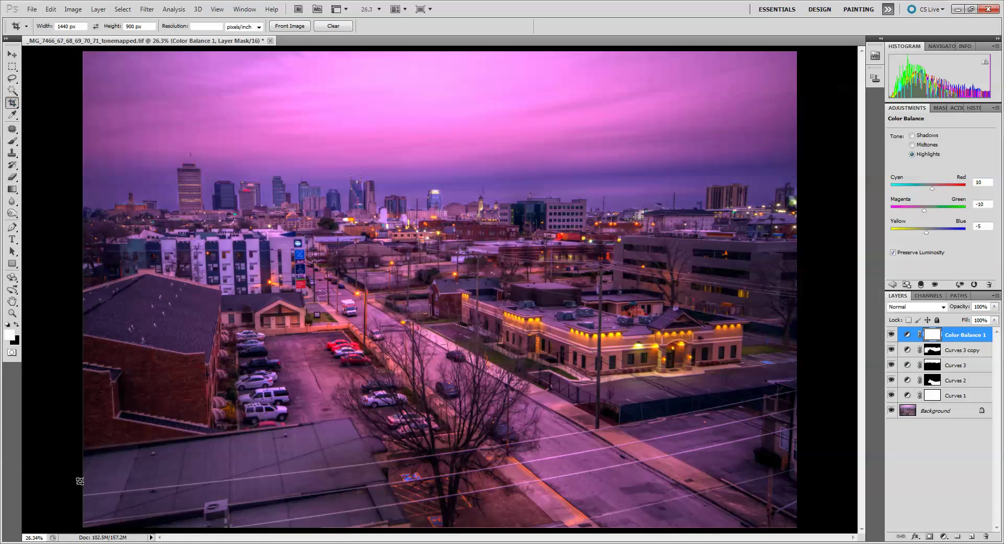
left_click_drag(84, 477, 213, 396)
right_click(355, 309)
left_click(382, 327)
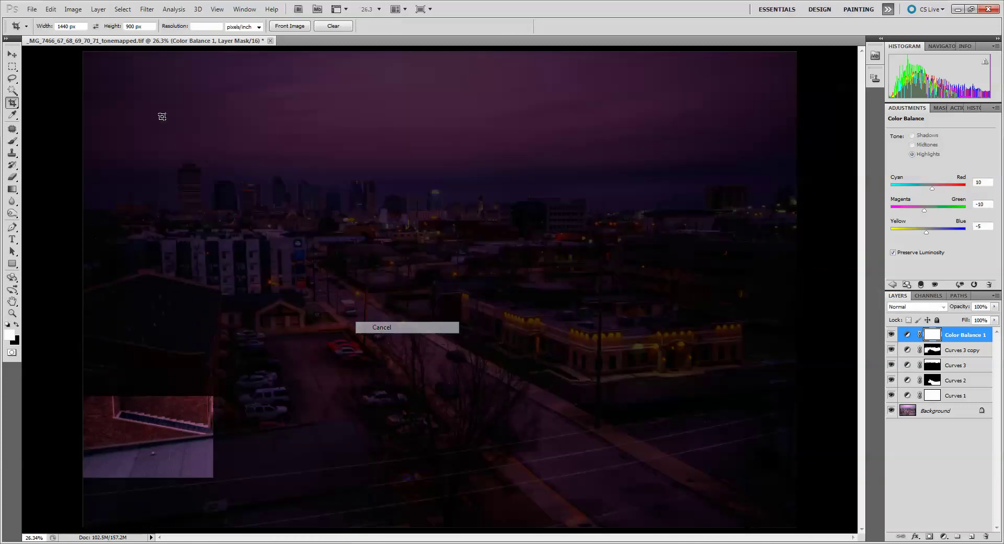
left_click(72, 27)
key("BackSpace")
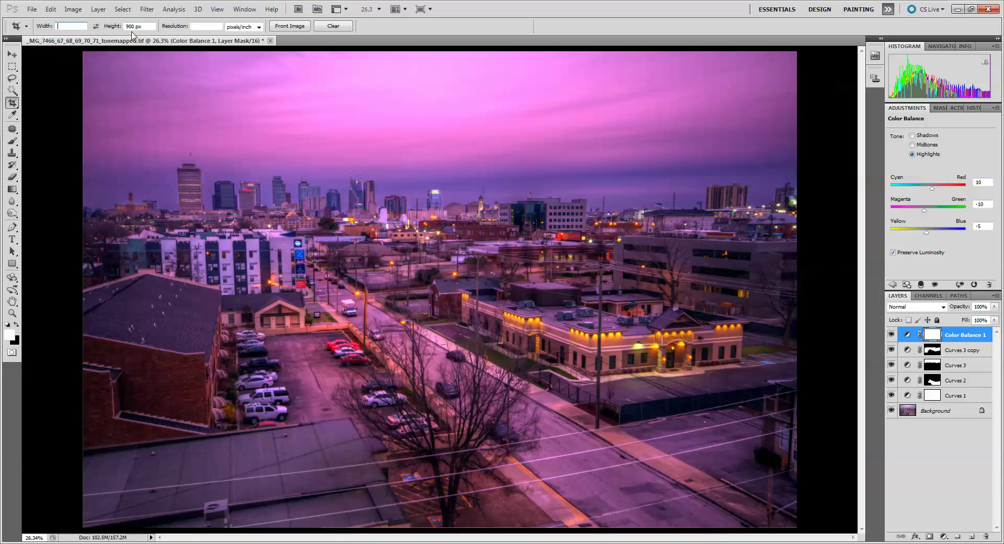
left_click(137, 26)
key("BackSpace")
Crop away the foreground strip along the photo's bottom and a narrow strip at its right edge, keeping the full sky
left_click_drag(83, 477, 797, 52)
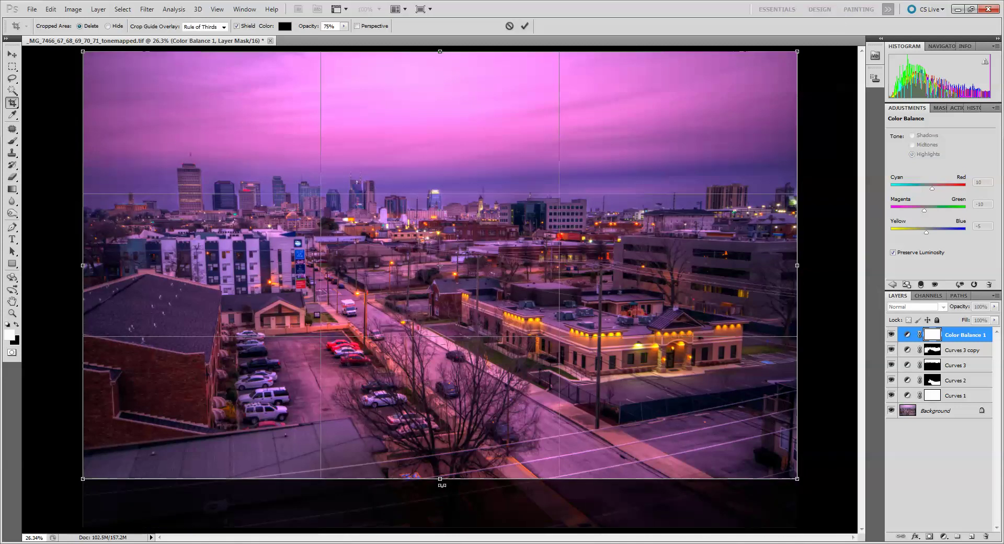
left_click_drag(440, 478, 440, 452)
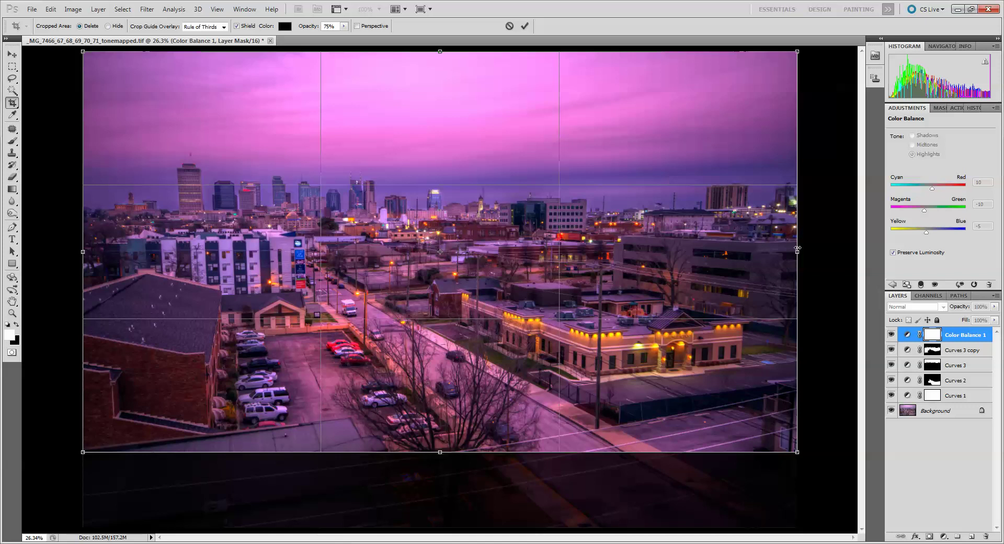
left_click_drag(798, 253, 758, 253)
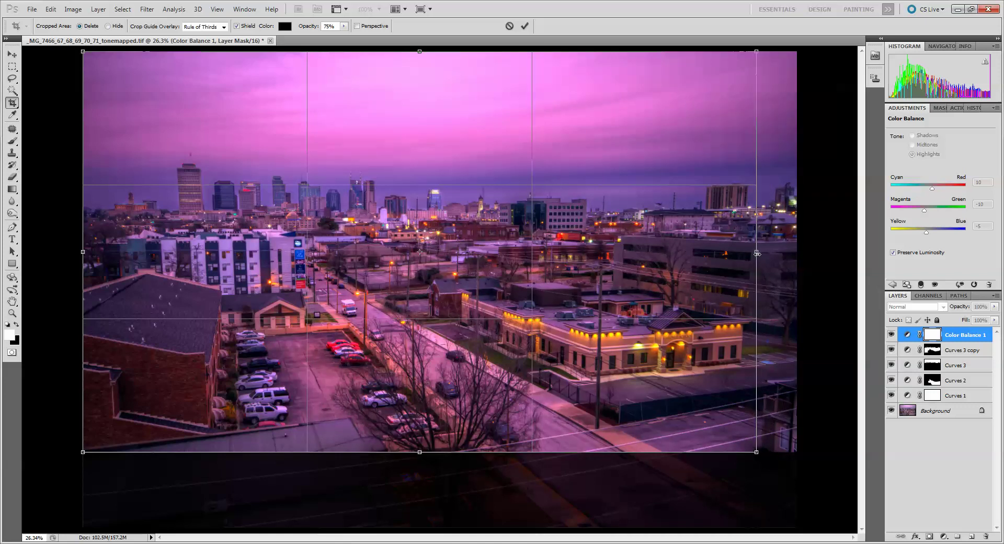
left_click_drag(758, 254, 763, 253)
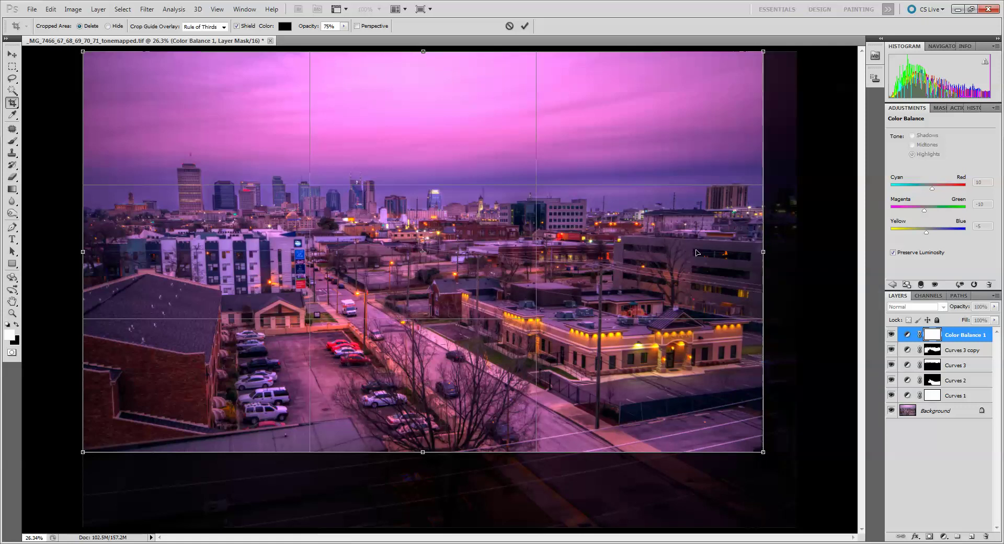
key("Return")
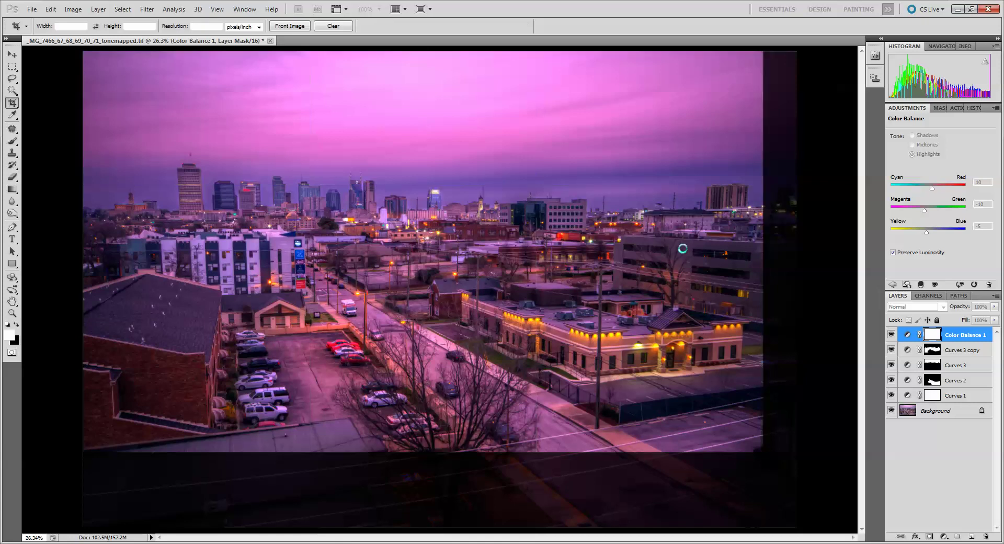